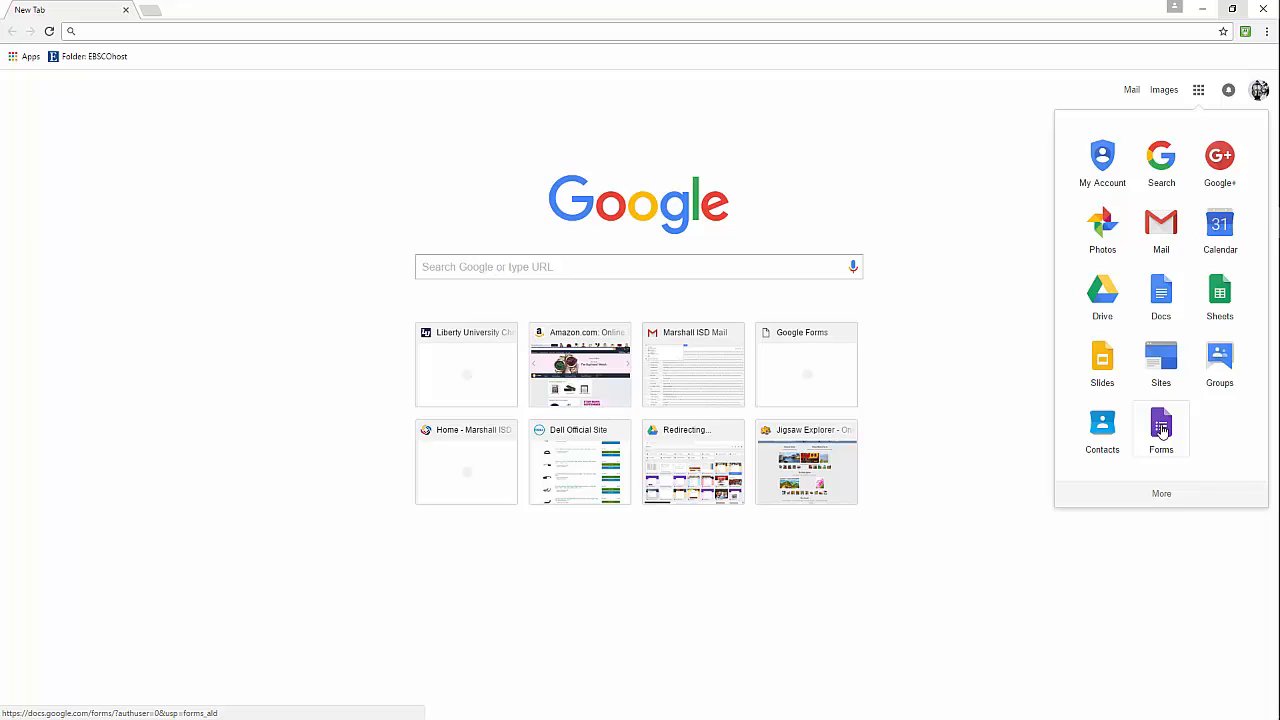
- Open Google Forms and create a new form from the Blank Quiz template
{"action": "left_click", "coordinate": [1161, 427]}
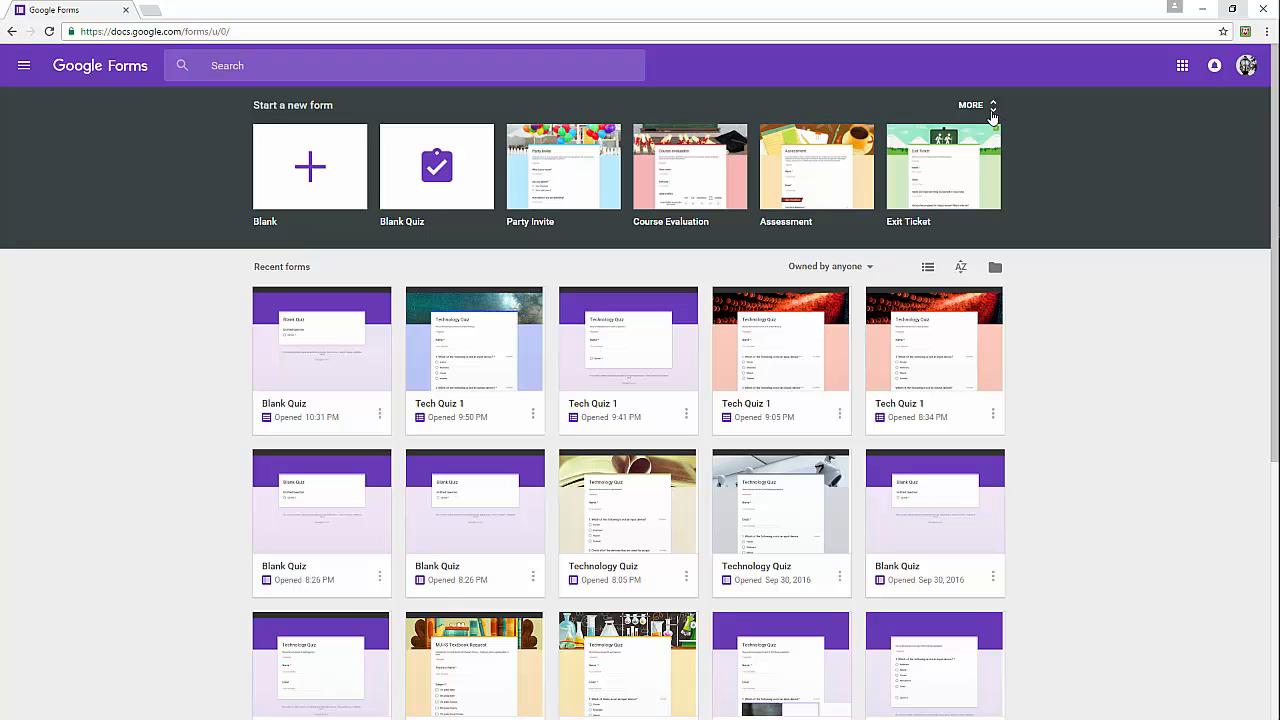
{"action": "left_click", "coordinate": [993, 108]}
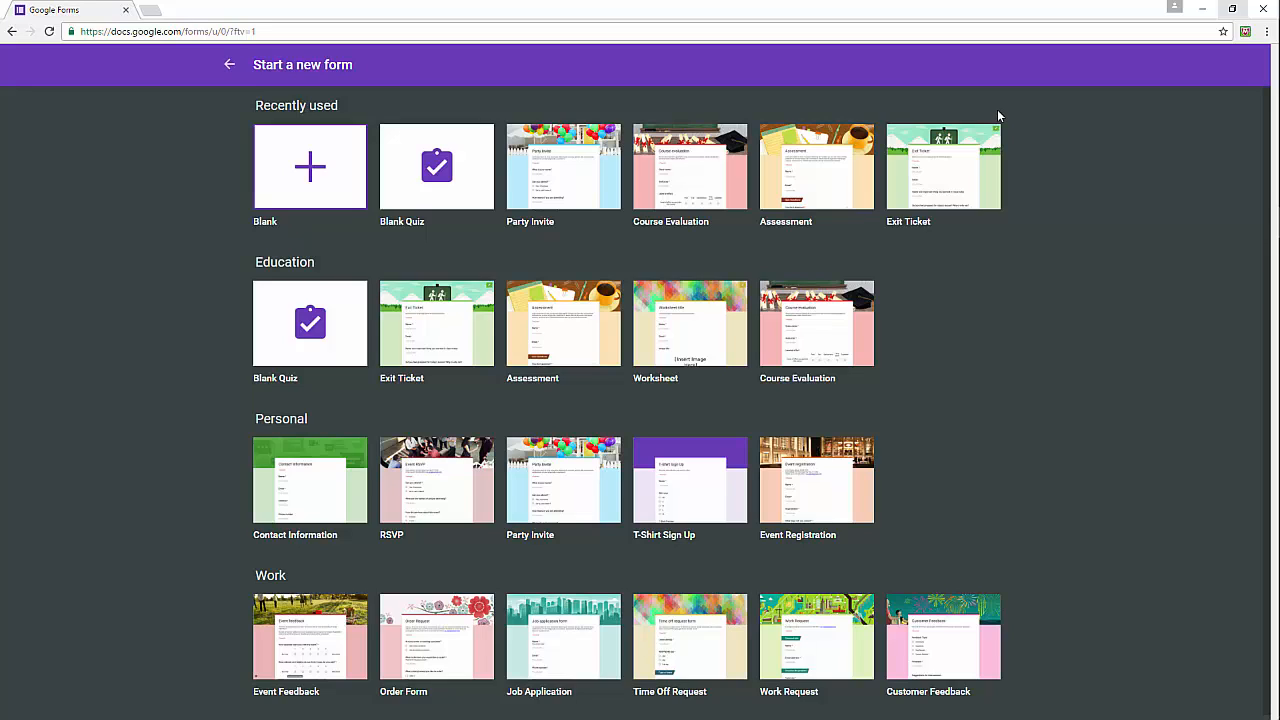
{"action": "left_click", "coordinate": [443, 181]}
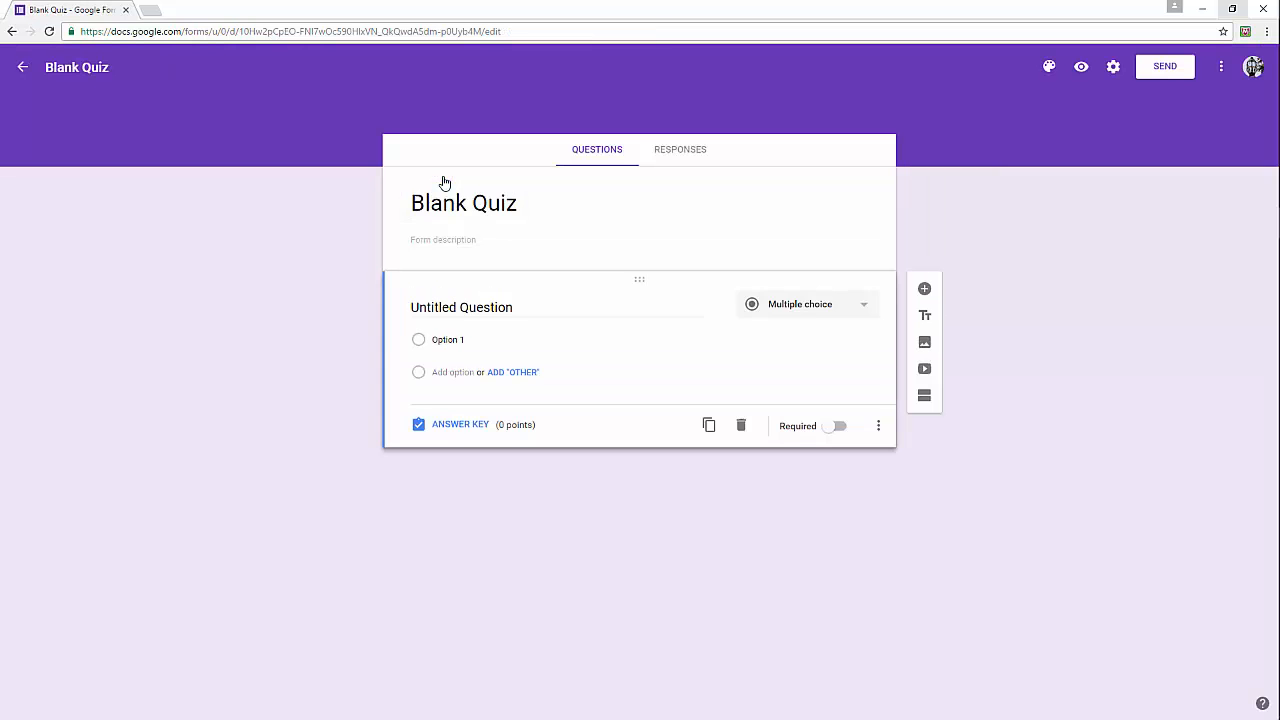
- Rename the form file as "Technology Quiz"
{"action": "left_click", "coordinate": [108, 67]}
{"action": "left_click_drag", "start_coordinate": [108, 67], "coordinate": [47, 67]}
{"action": "type", "text": "Technology"}
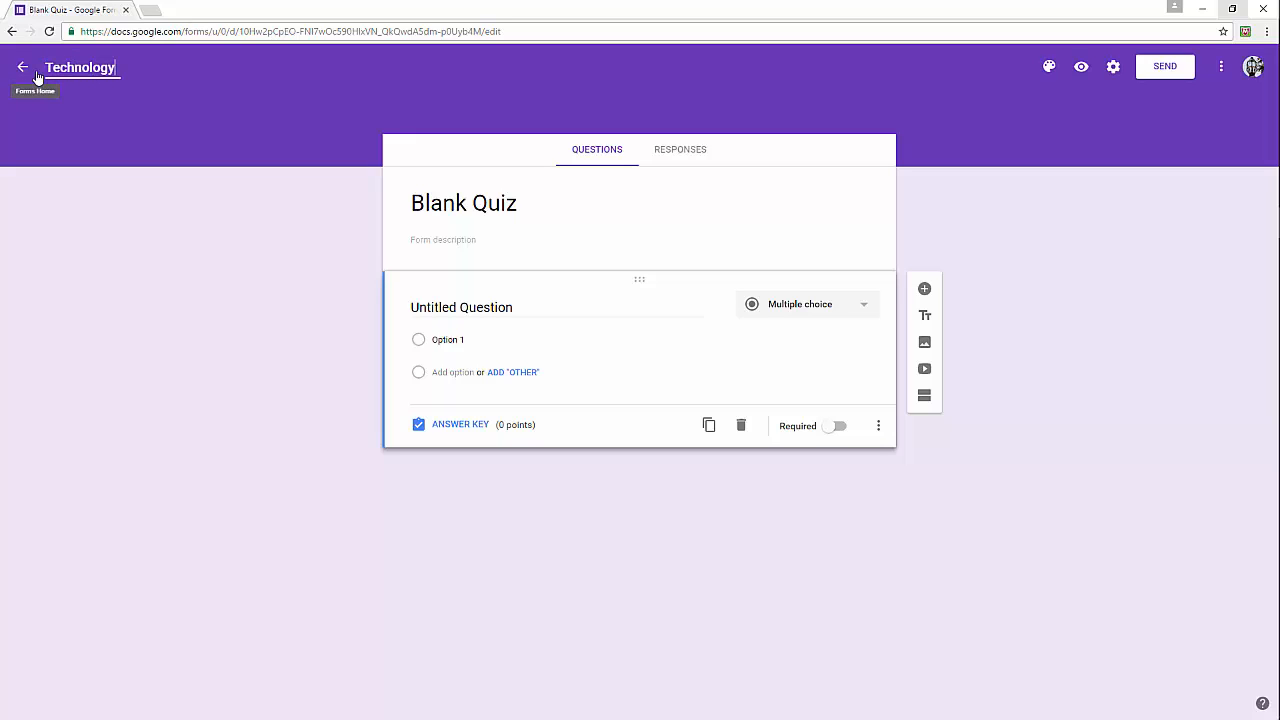
{"action": "type", "text": " Qui"}
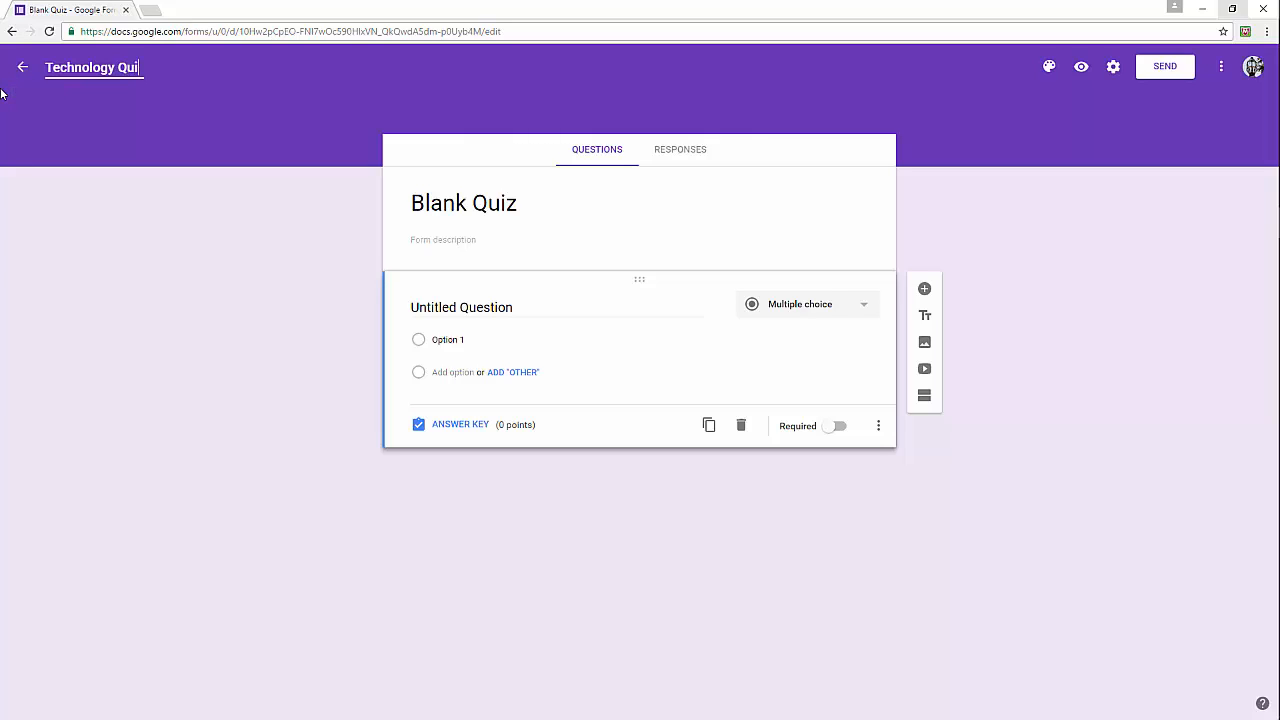
{"action": "type", "text": "z"}
- Change the title heading inside the form to "Technology Quiz"
{"action": "left_click", "coordinate": [527, 205]}
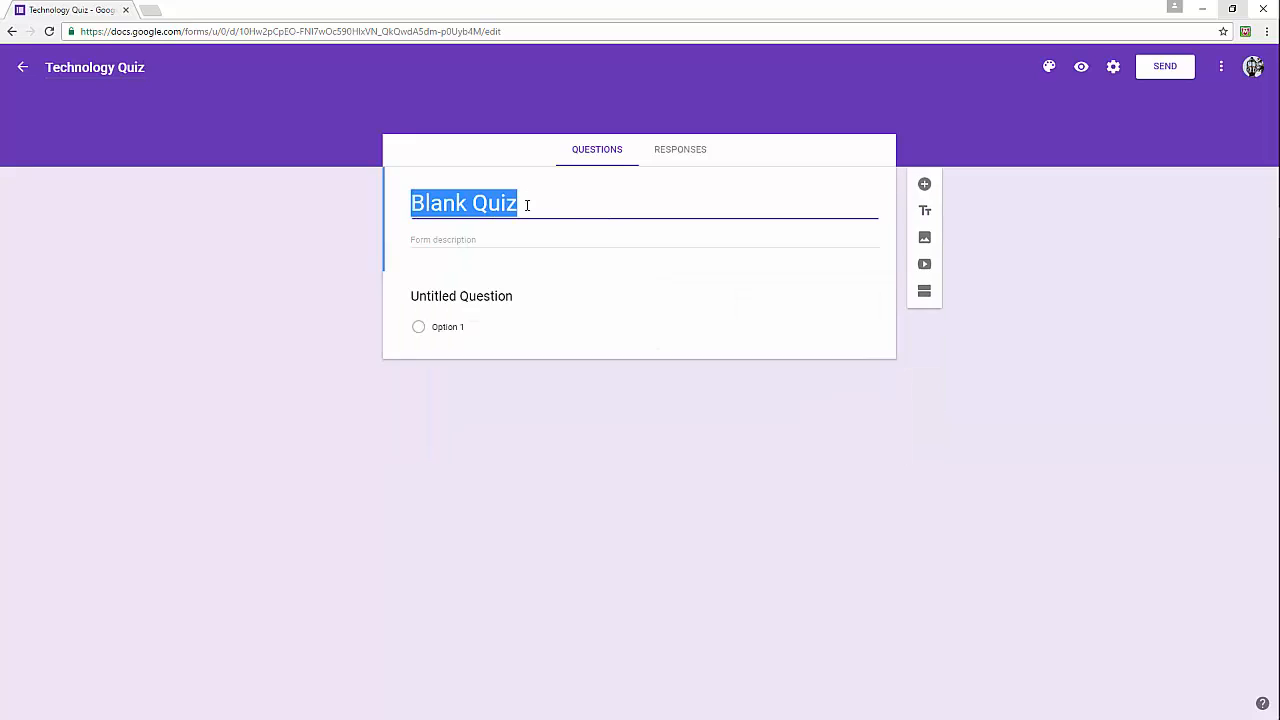
{"action": "type", "text": "T"}
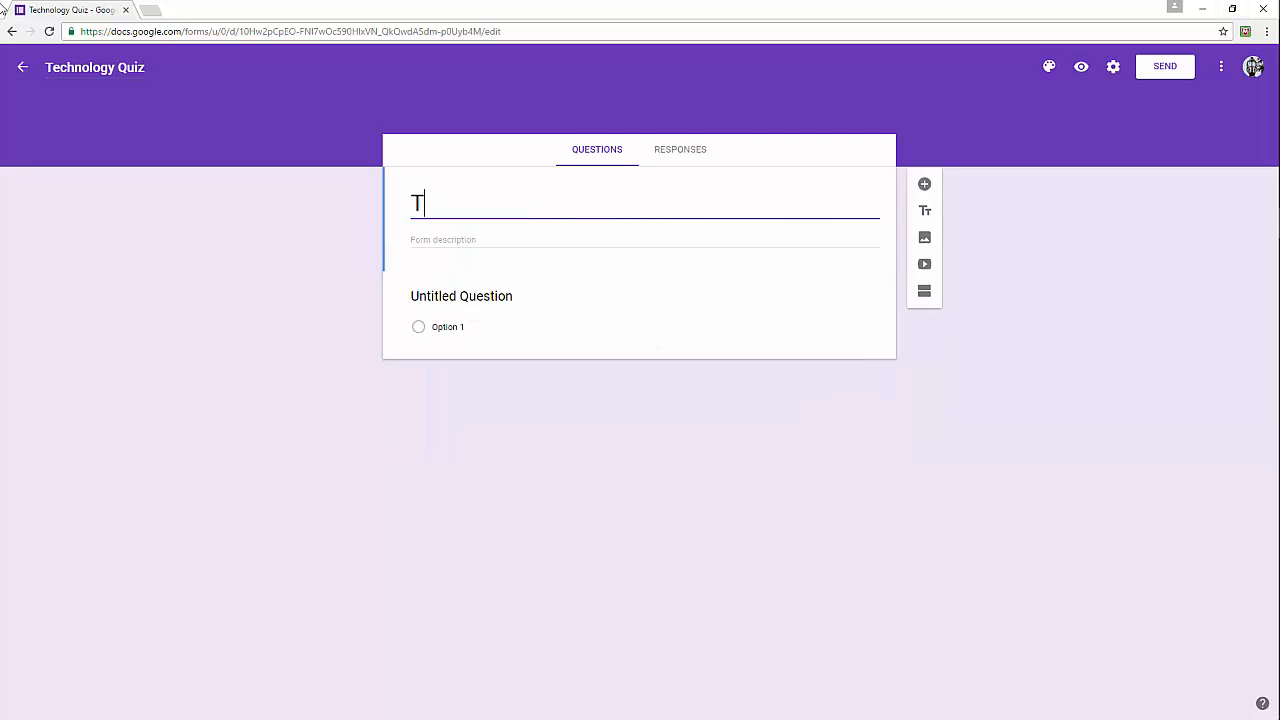
{"action": "type", "text": "echnology"}
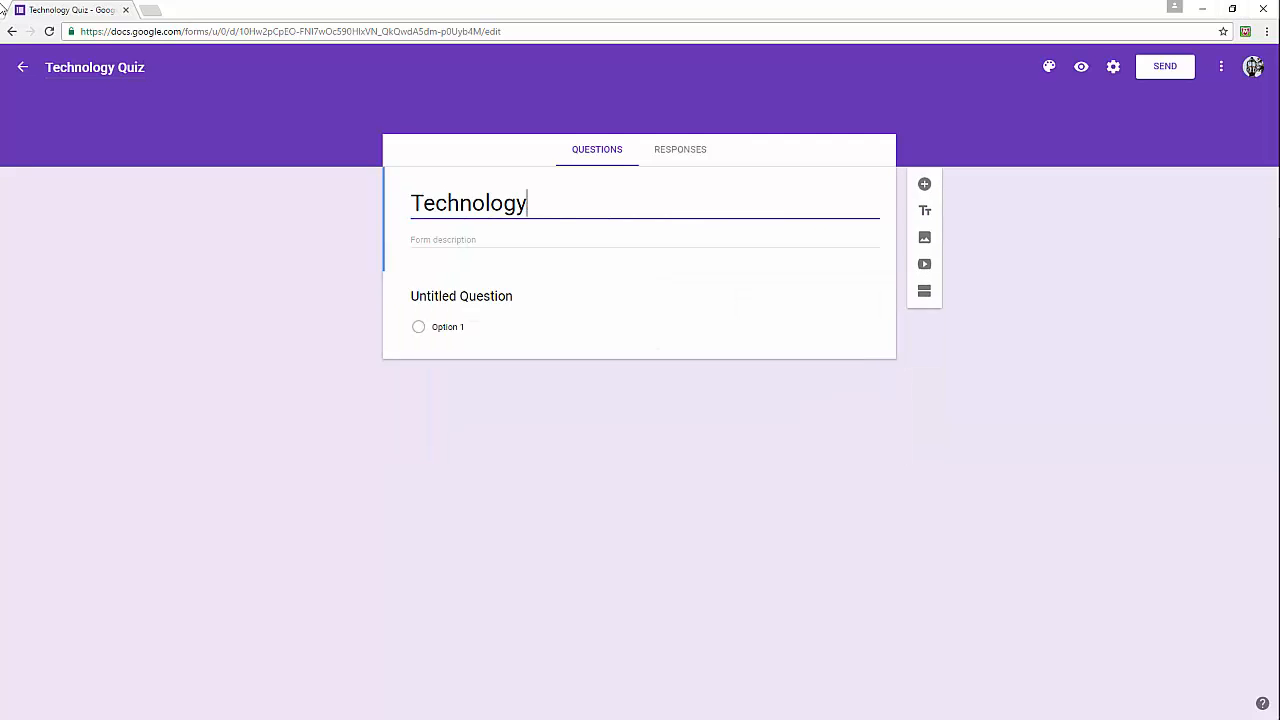
{"action": "type", "text": " Quiz"}
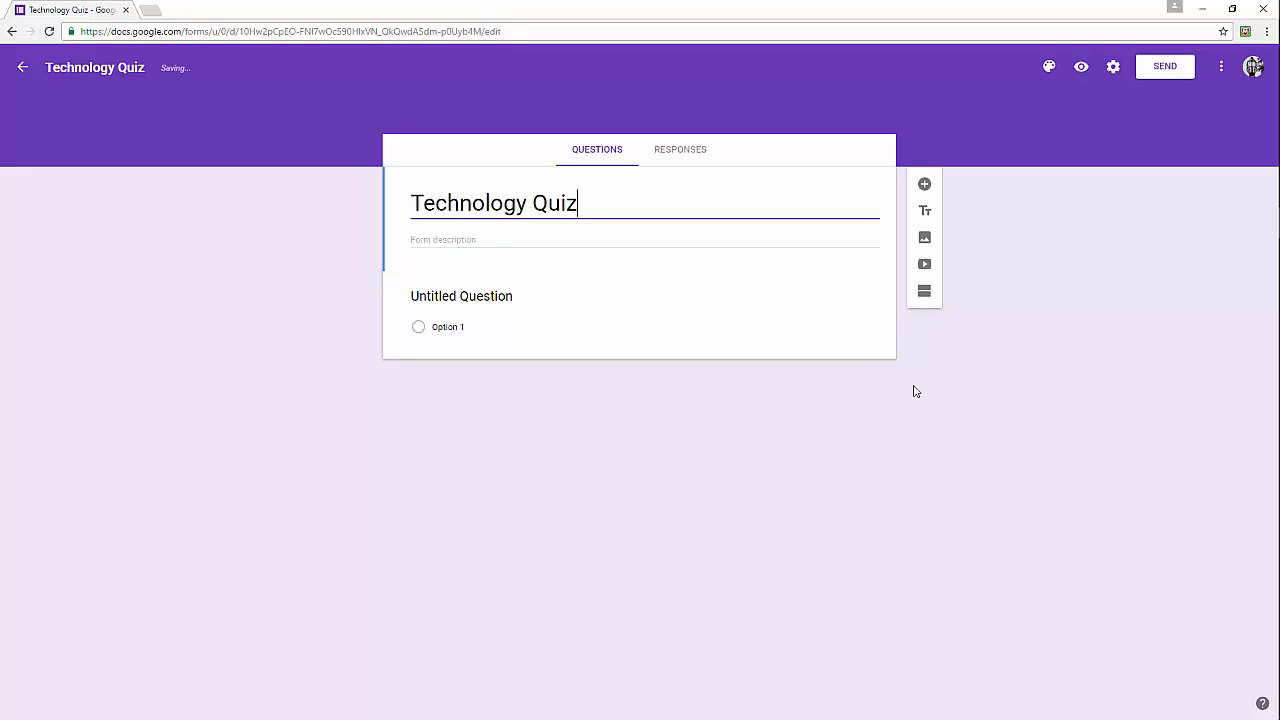
- Enter the form description "Choose the best answer to the following questions."
{"action": "left_click", "coordinate": [457, 240]}
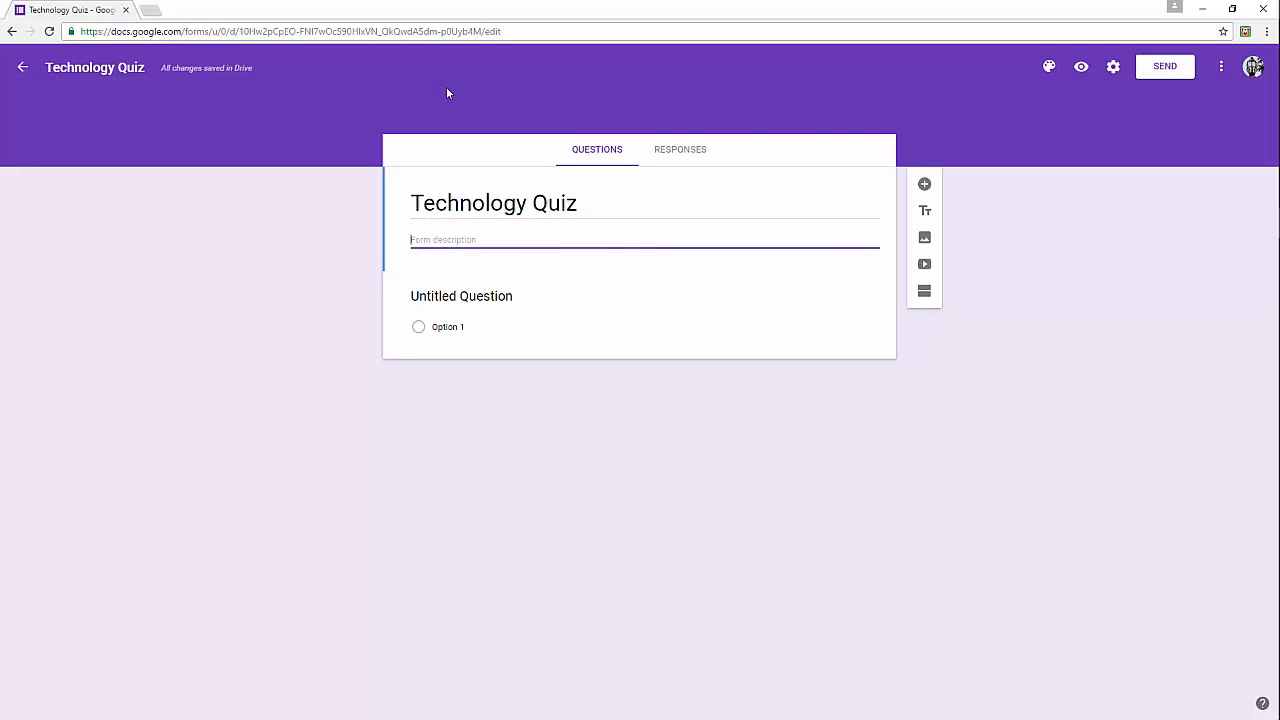
{"action": "type", "text": "Choose the best ans"}
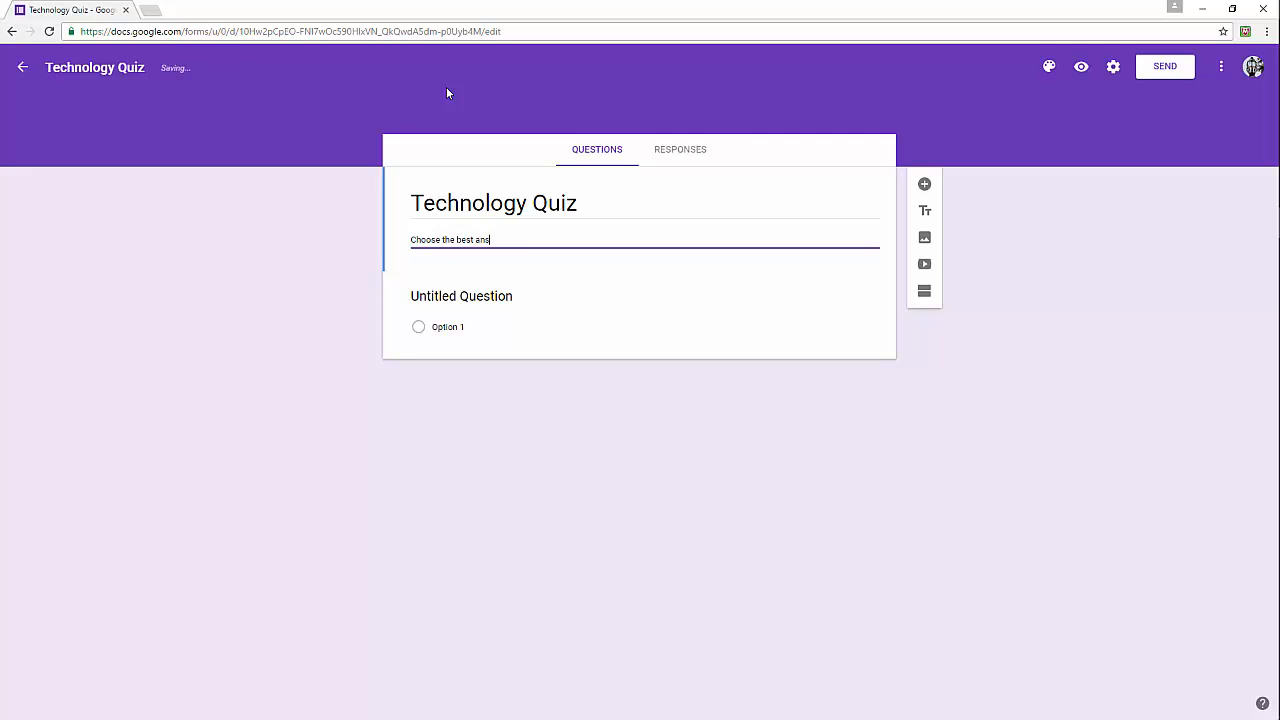
{"action": "type", "text": "wer to the following questions"}
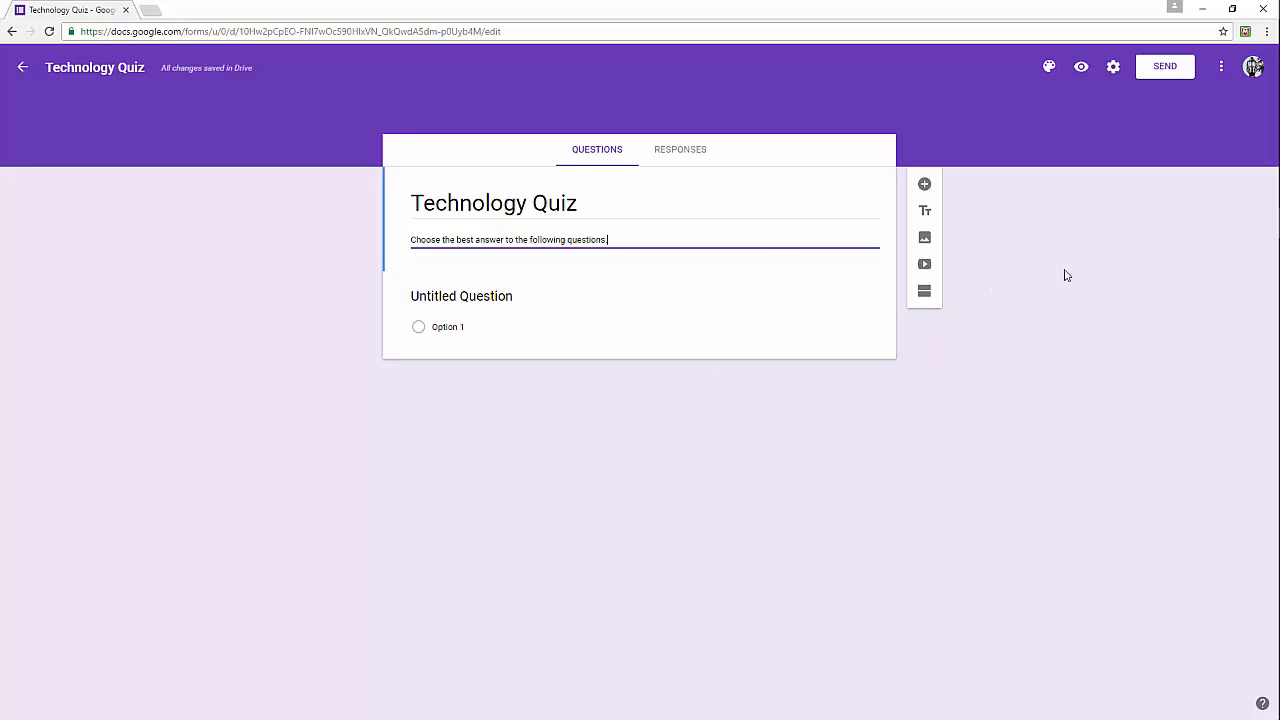
{"action": "type", "text": "."}
{"action": "type", "text": "."}
- Turn the untitled question into a required short-answer question titled "Name"
{"action": "left_click", "coordinate": [510, 298]}
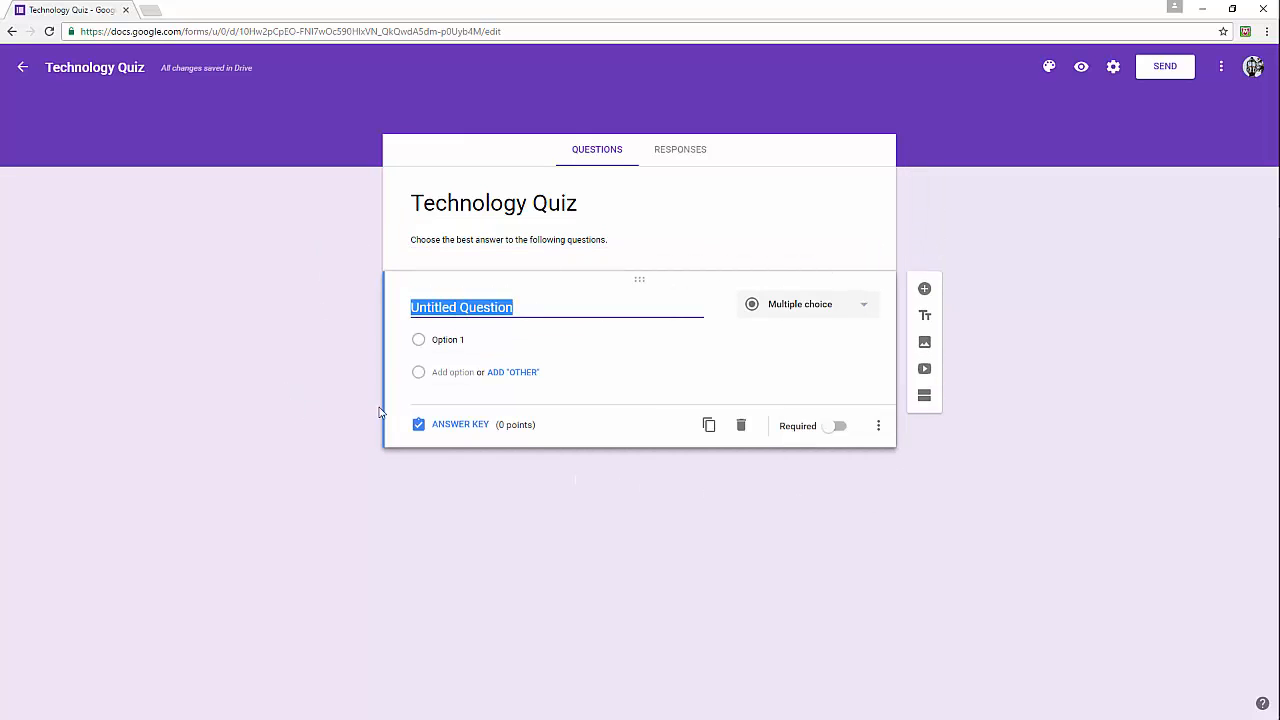
{"action": "left_click", "coordinate": [866, 307]}
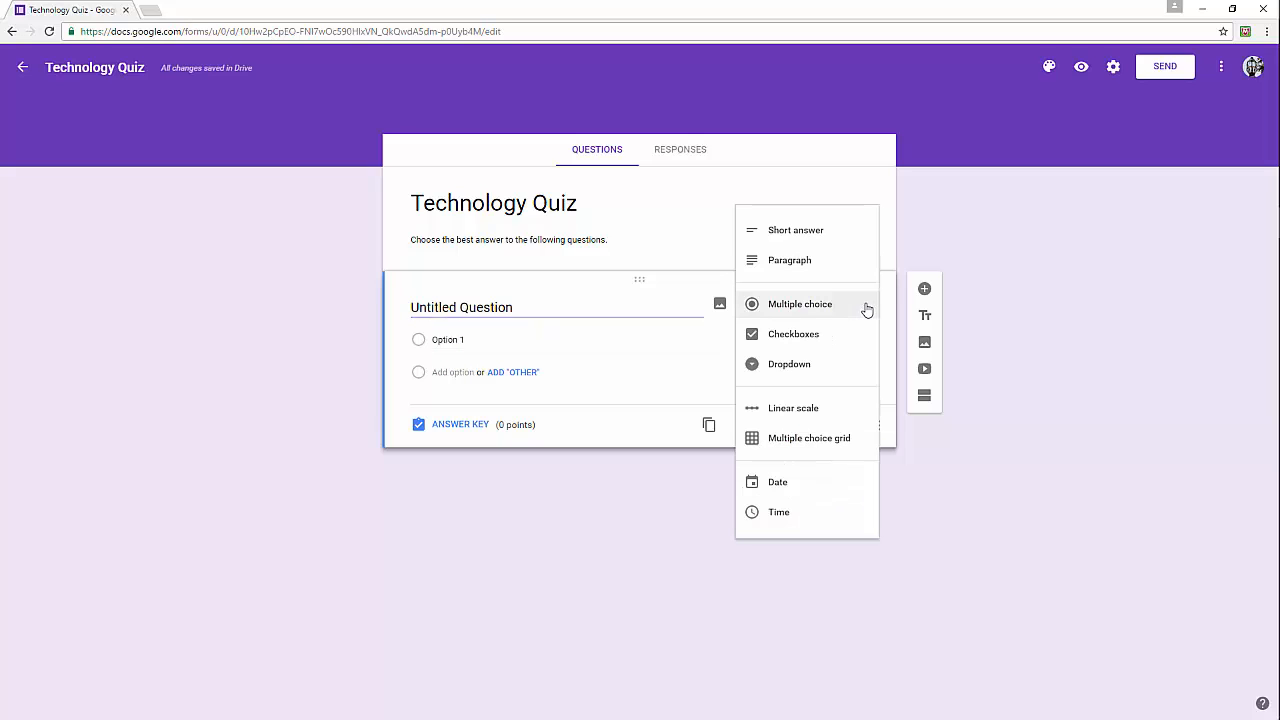
{"action": "left_click", "coordinate": [814, 233]}
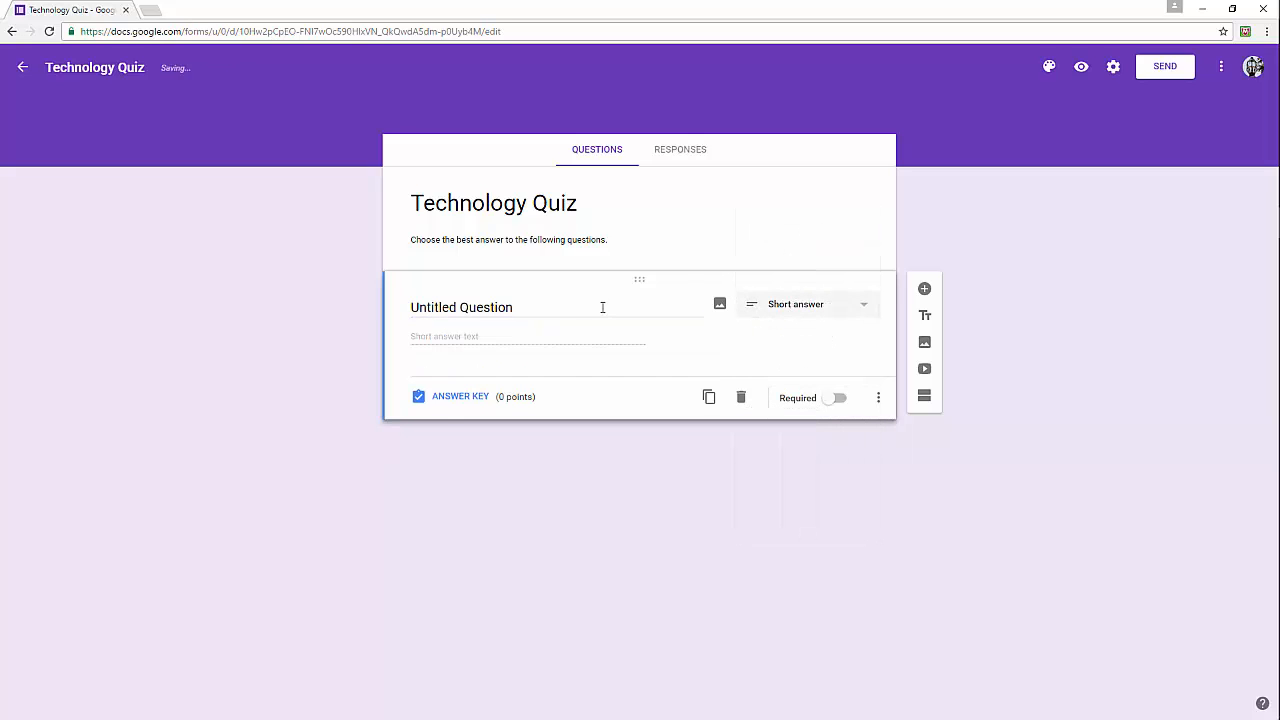
{"action": "left_click", "coordinate": [528, 307]}
{"action": "type", "text": "Name"}
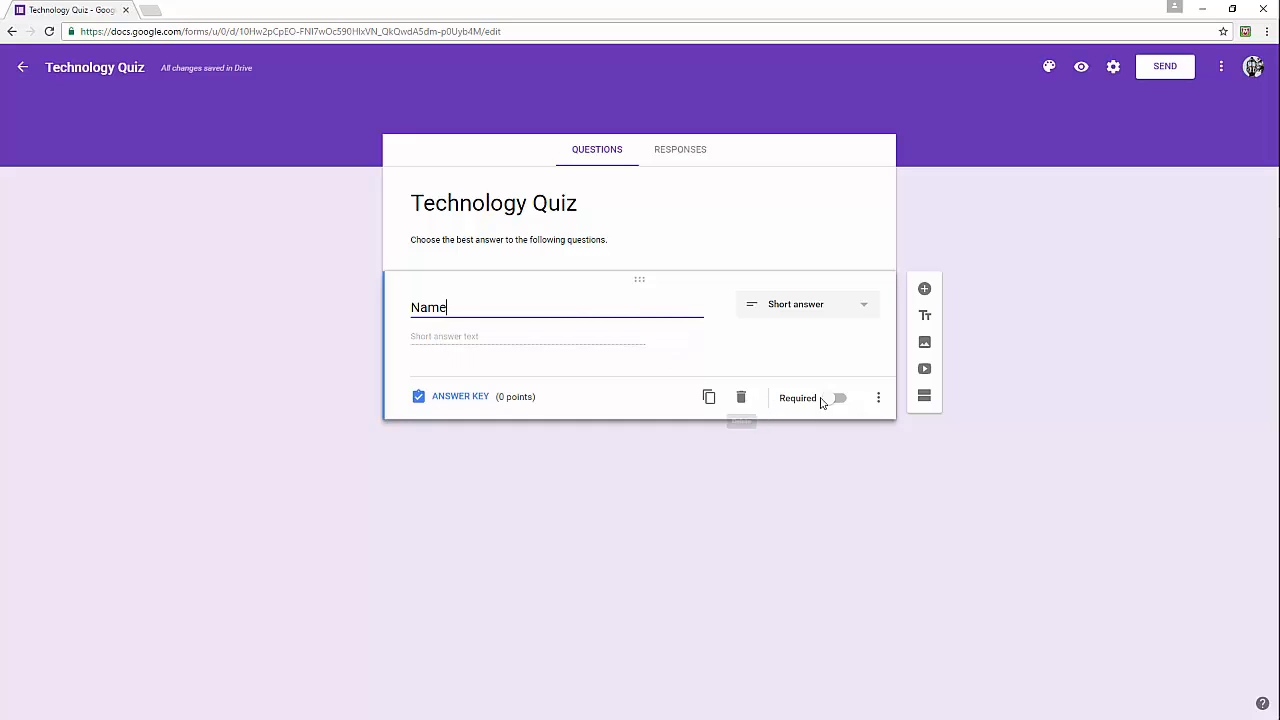
{"action": "left_click", "coordinate": [833, 401]}
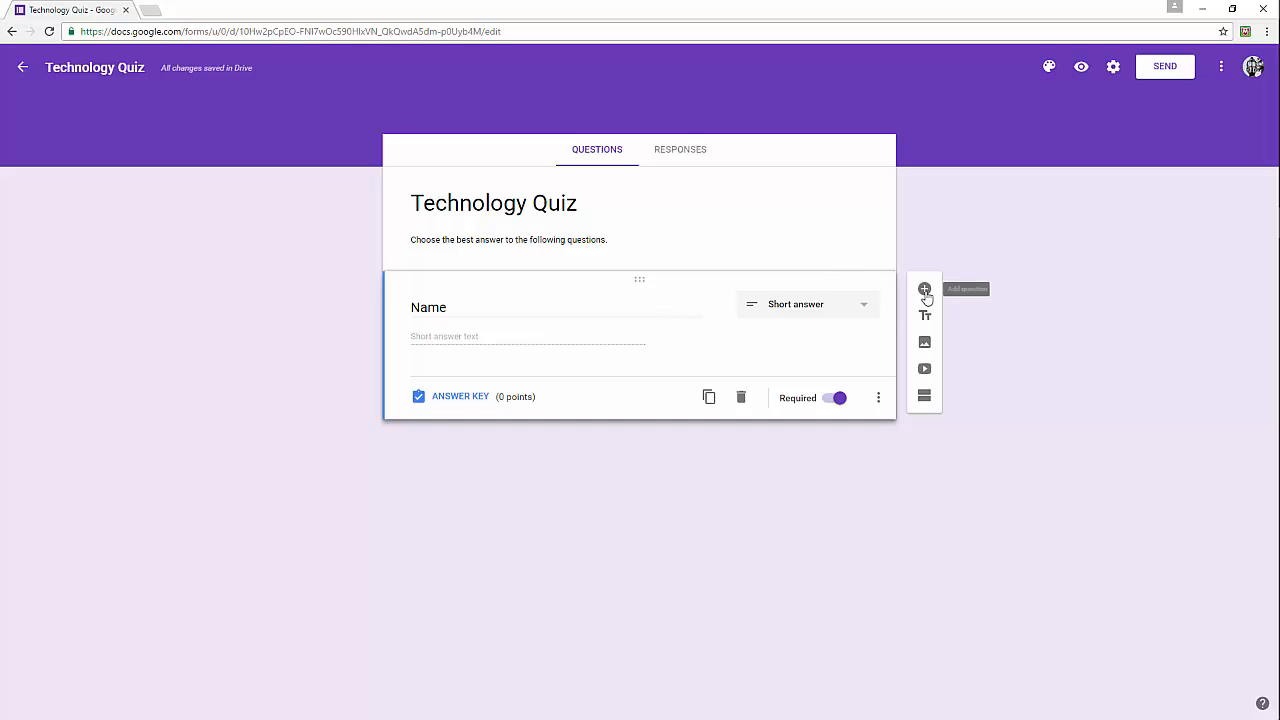
- Add a multiple-choice question reading "1. Which of the following is not an input device?"
{"action": "left_click", "coordinate": [925, 290]}
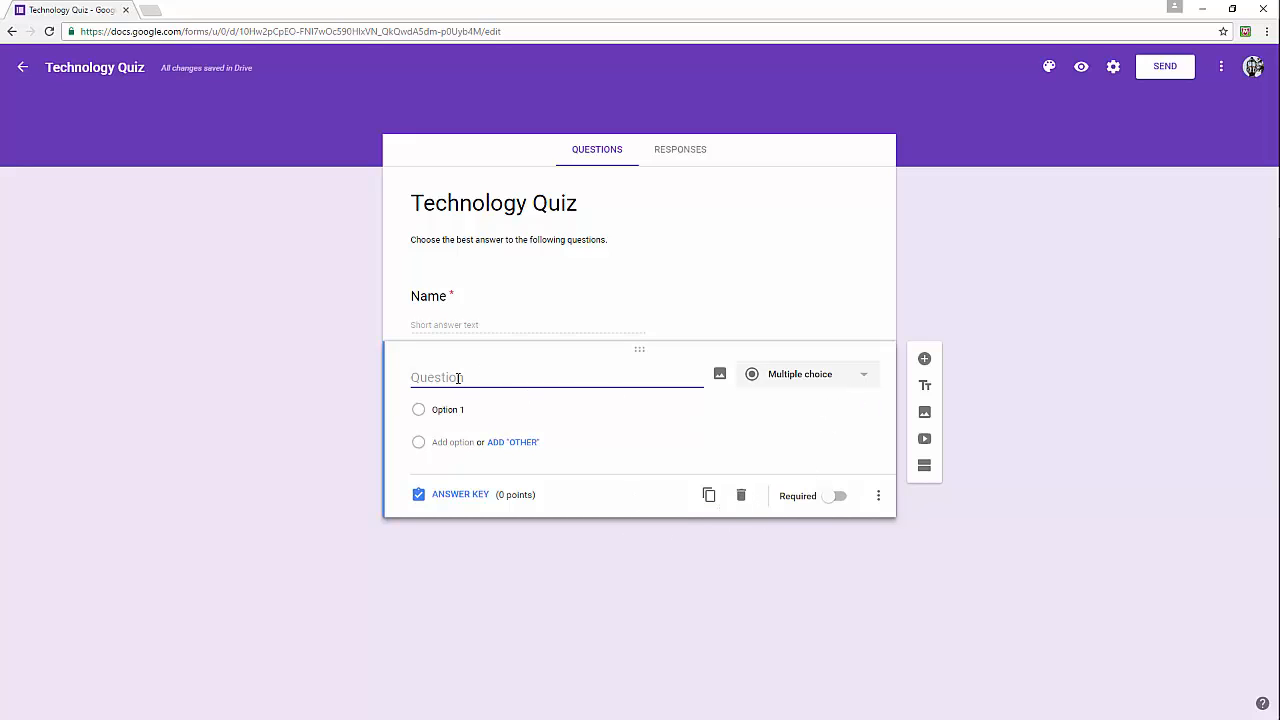
{"action": "type", "text": "1. Which of the following is"}
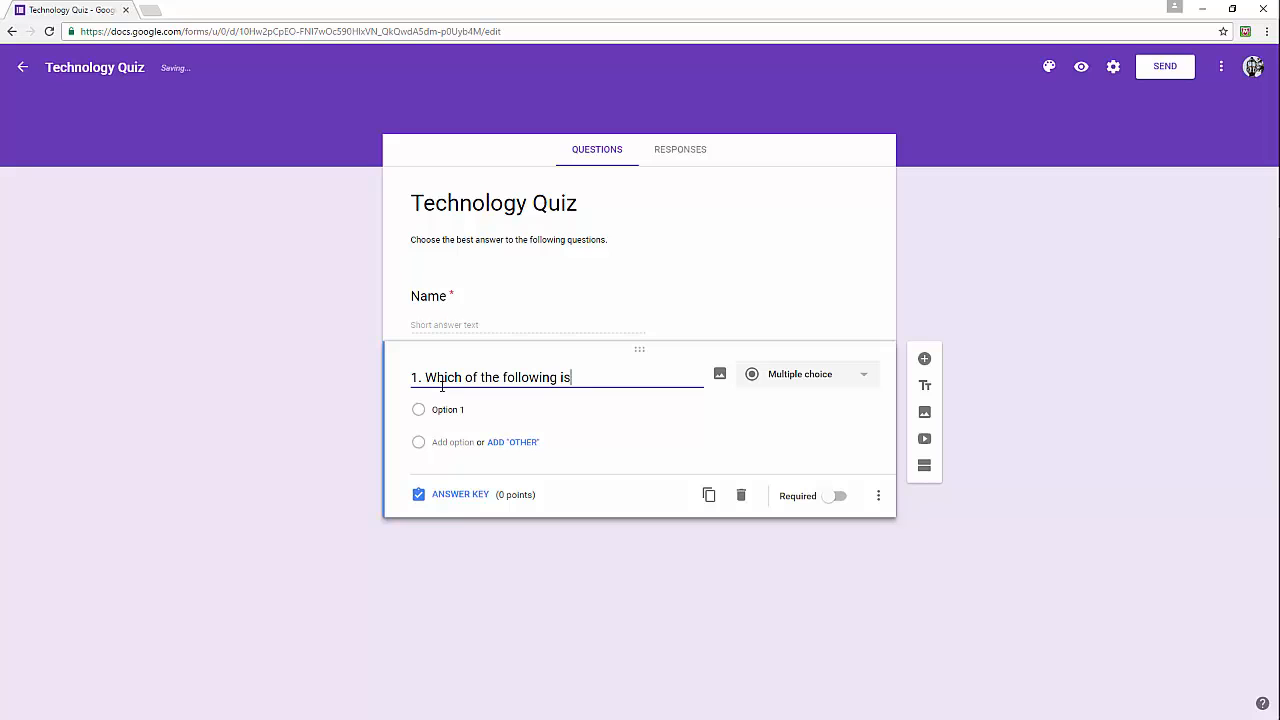
{"action": "type", "text": " not an input devi"}
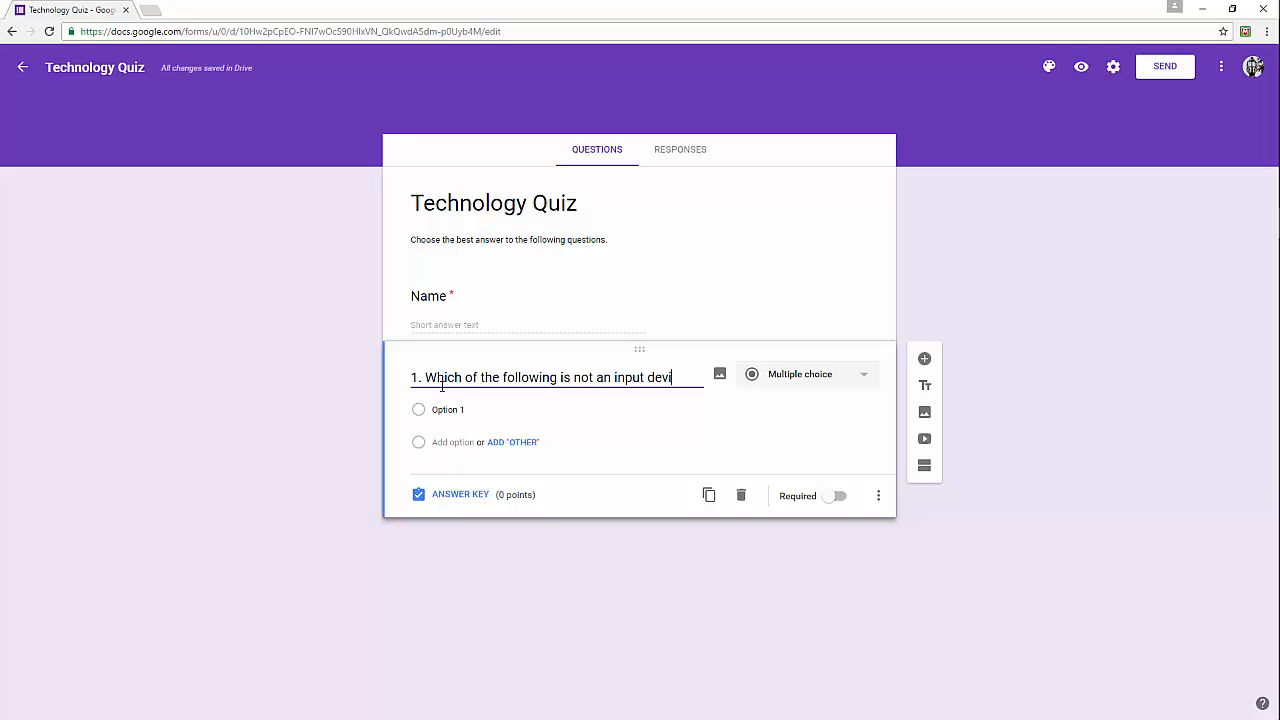
{"action": "type", "text": "ce?"}
{"action": "left_click", "coordinate": [862, 378]}
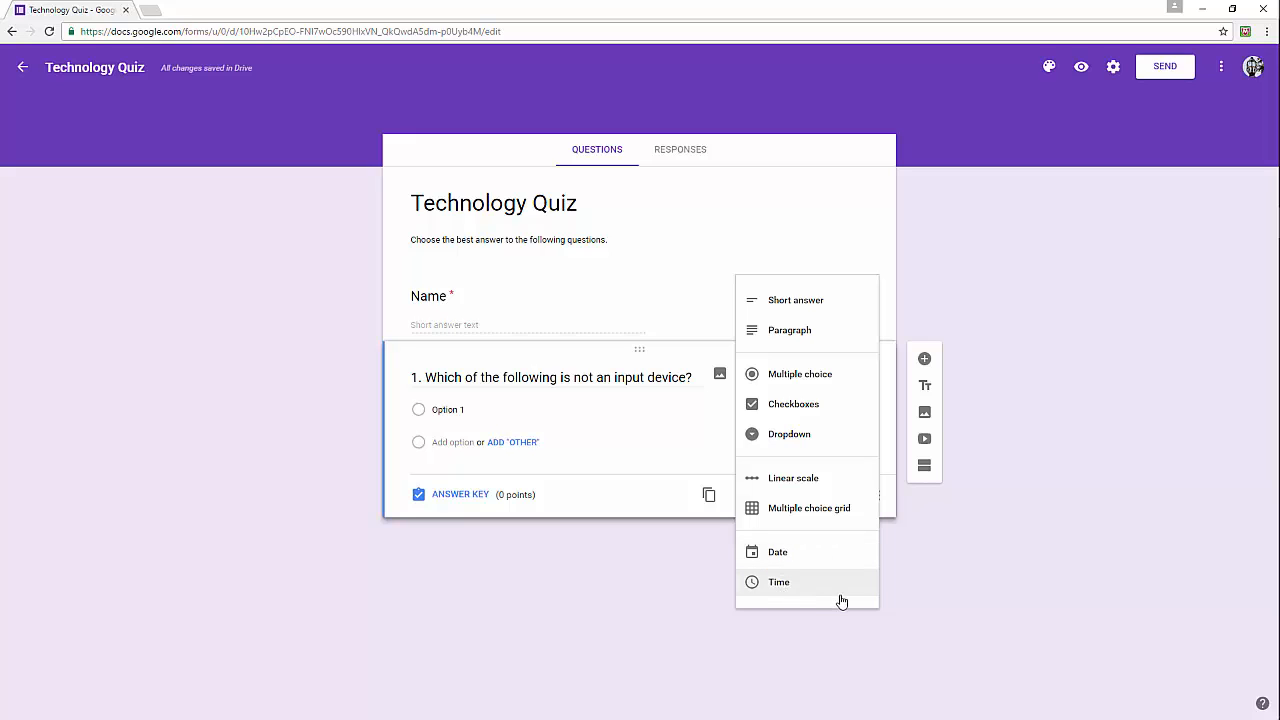
{"action": "left_click", "coordinate": [678, 594]}
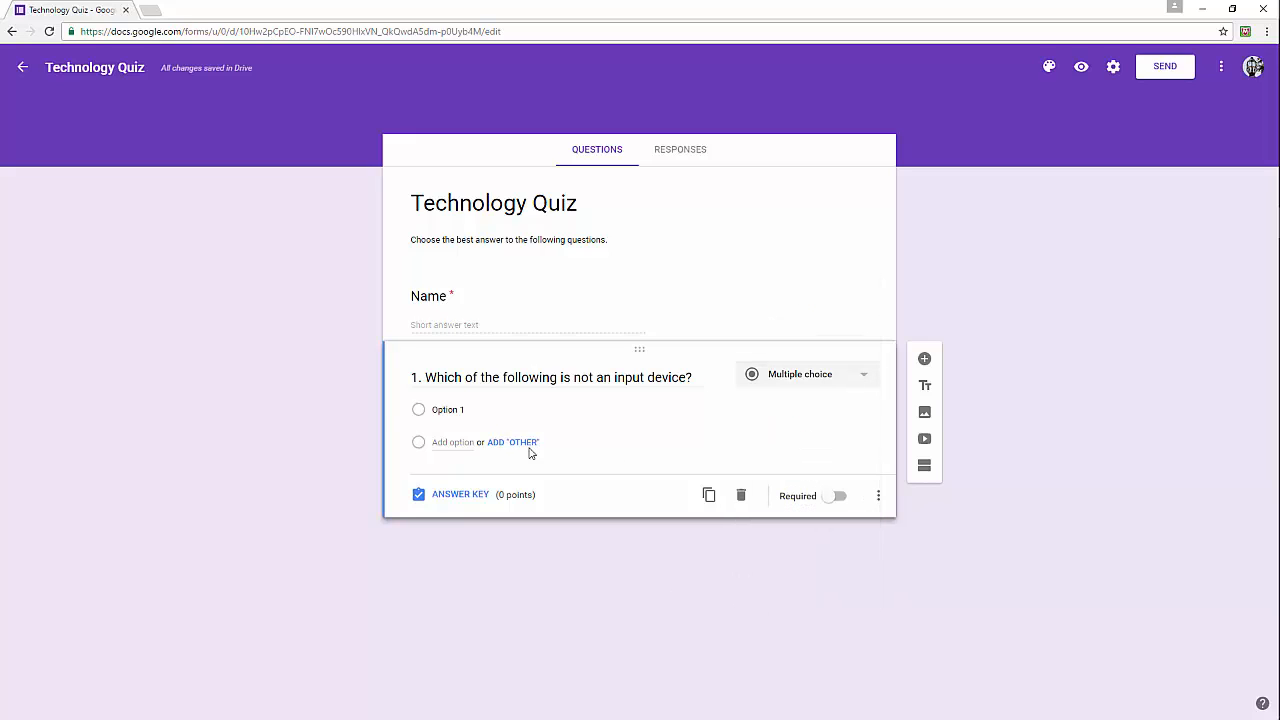
- Enter the answer options printer, keyboard, mouse and scanner for the input device question
{"action": "left_click", "coordinate": [455, 411]}
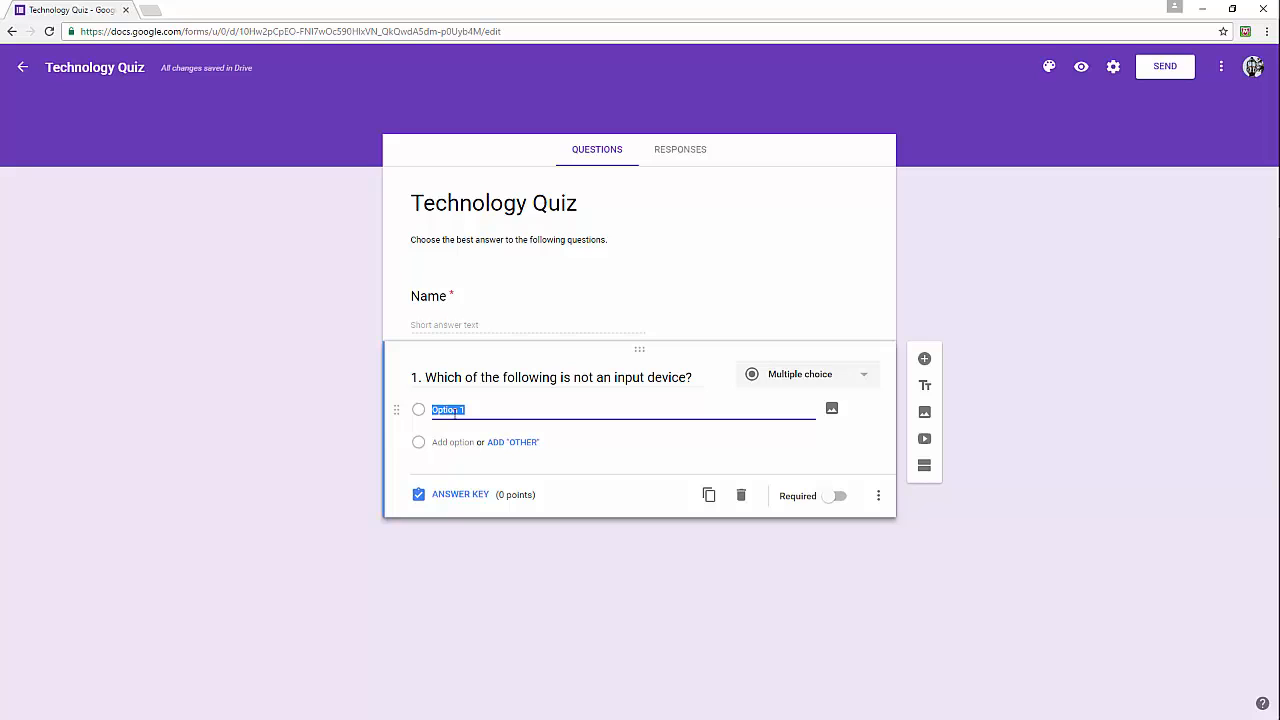
{"action": "type", "text": "printer"}
{"action": "key", "text": "Return"}
{"action": "type", "text": "k"}
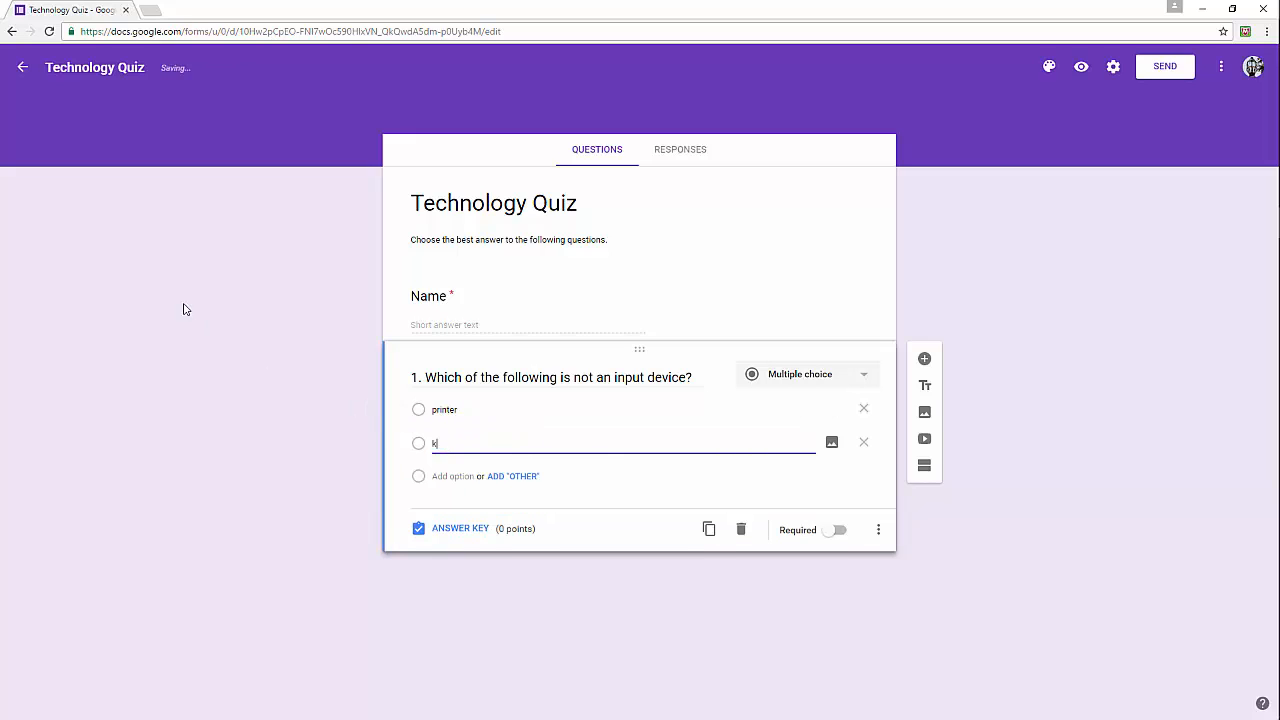
{"action": "type", "text": "eyboard"}
{"action": "key", "text": "Return"}
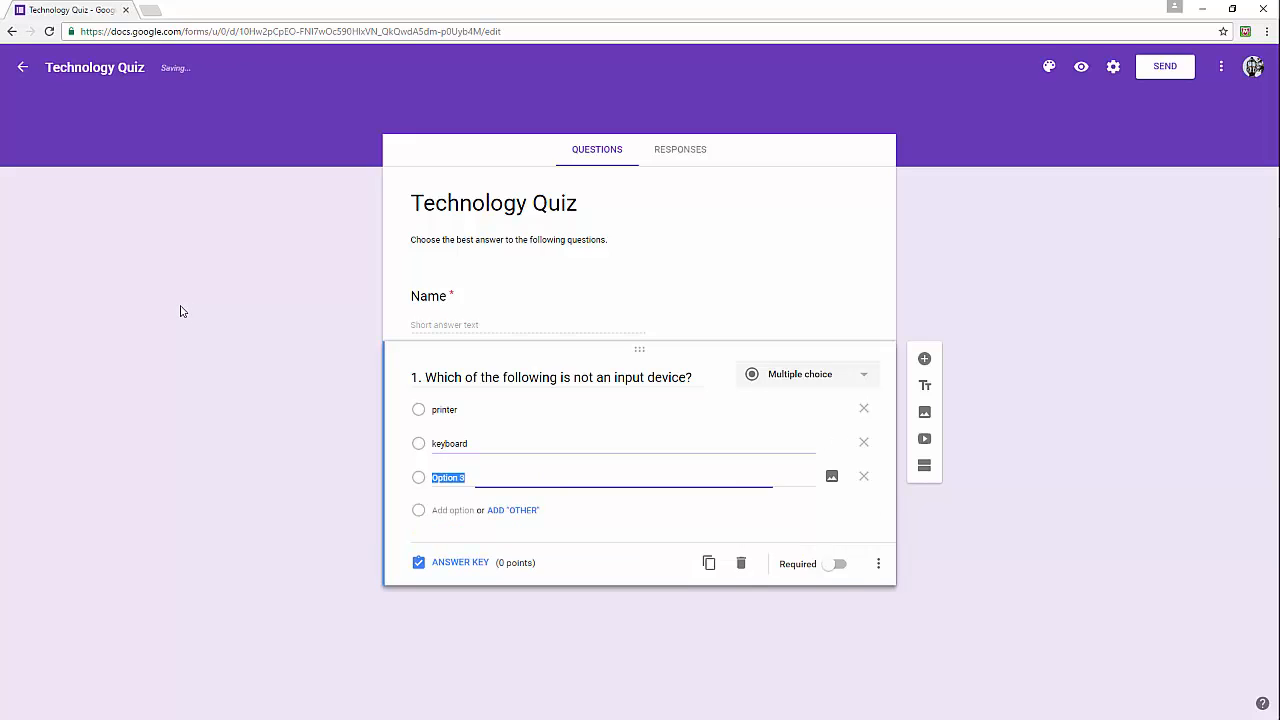
{"action": "type", "text": "mouse"}
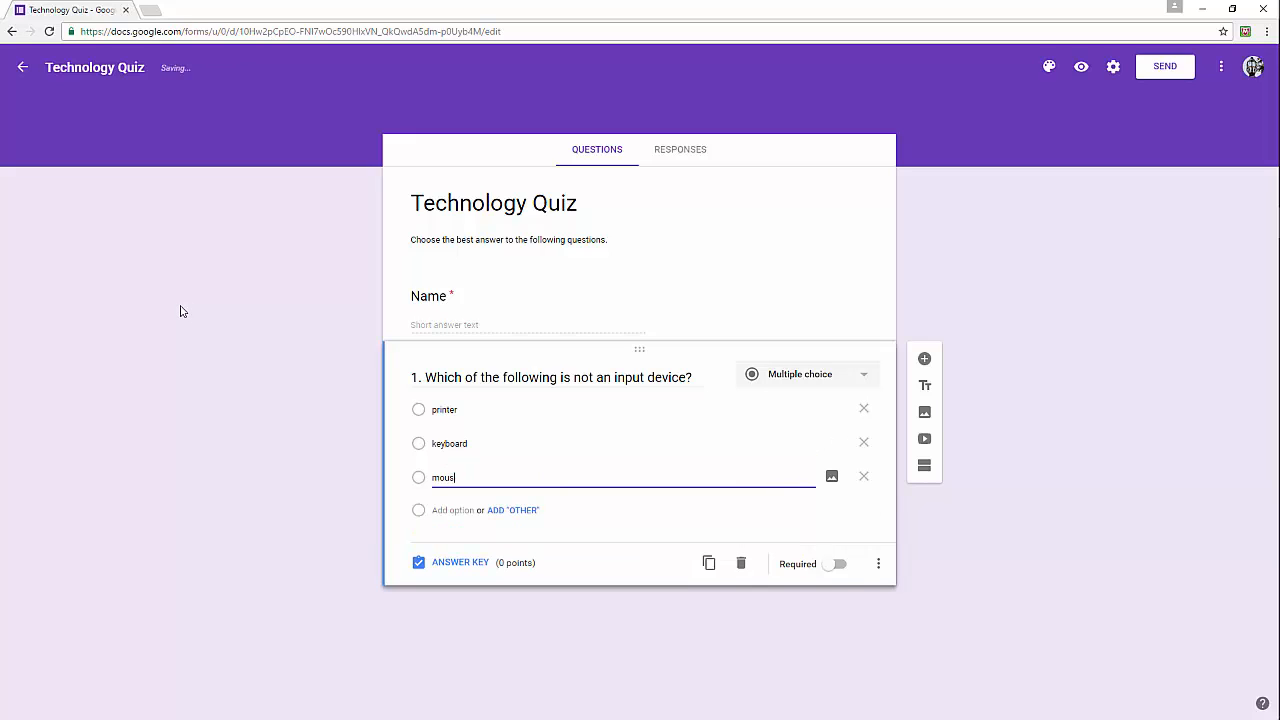
{"action": "key", "text": "Return"}
{"action": "type", "text": "sc"}
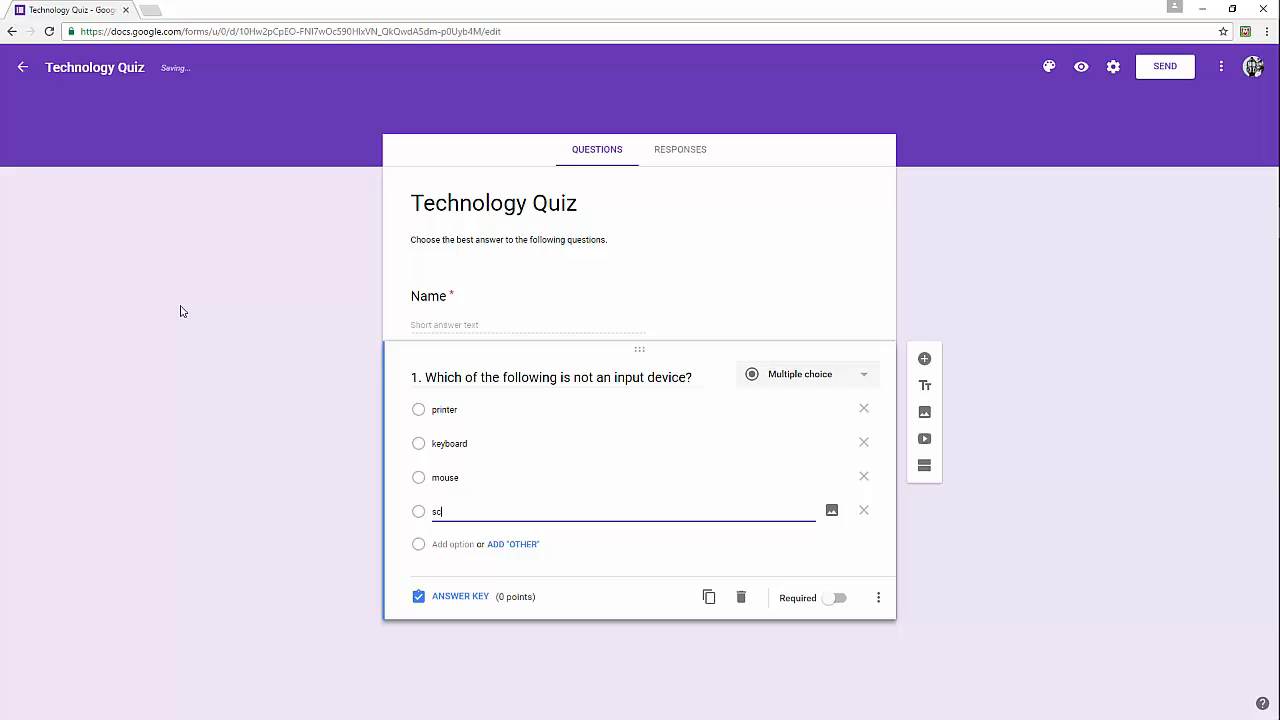
{"action": "type", "text": "anner"}
- In the input device question's answer key, mark printer as correct, assign 10 points and return to question editing
{"action": "left_click", "coordinate": [461, 597]}
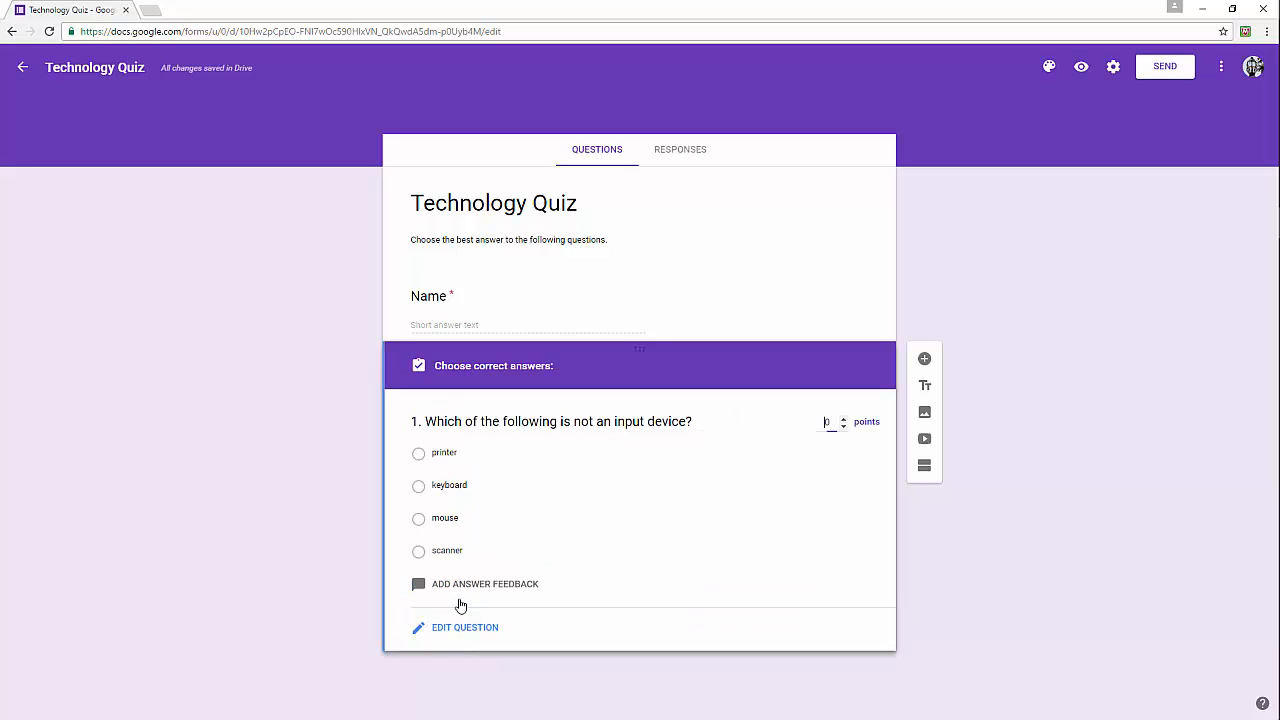
{"action": "left_click", "coordinate": [418, 455]}
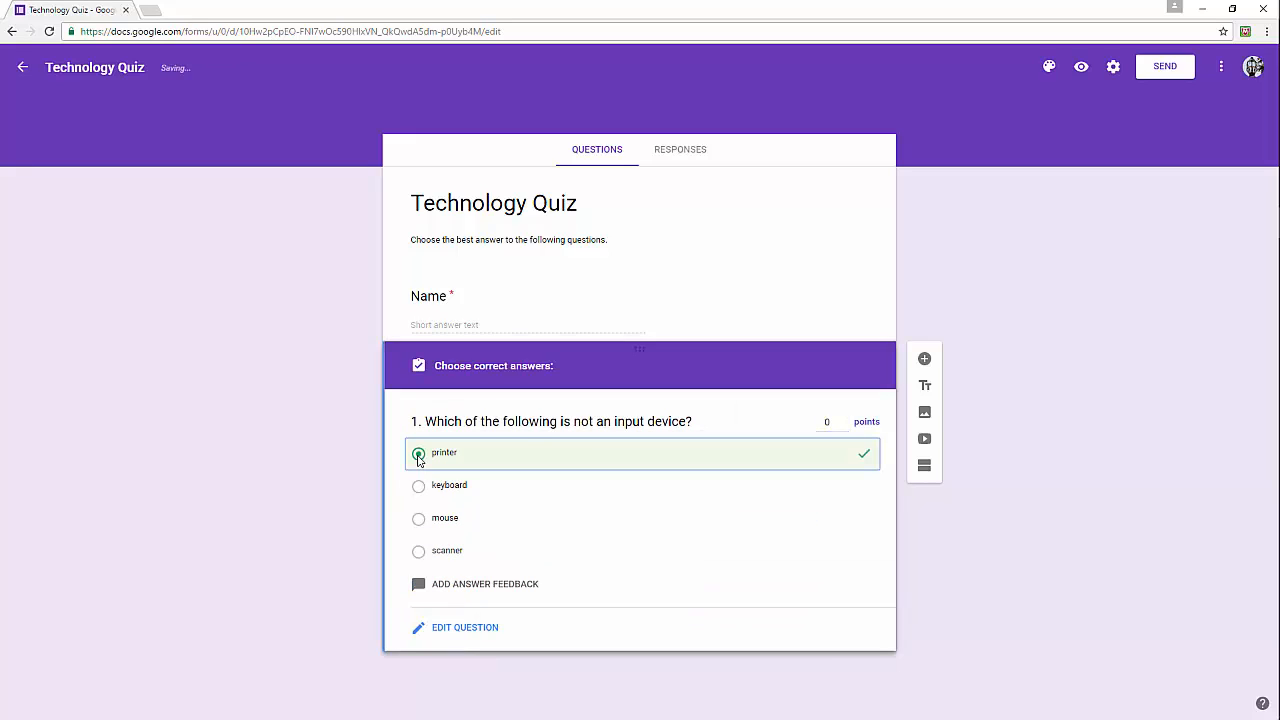
{"action": "left_click", "coordinate": [843, 419]}
{"action": "left_click", "coordinate": [843, 419]}
{"action": "left_click", "coordinate": [843, 421]}
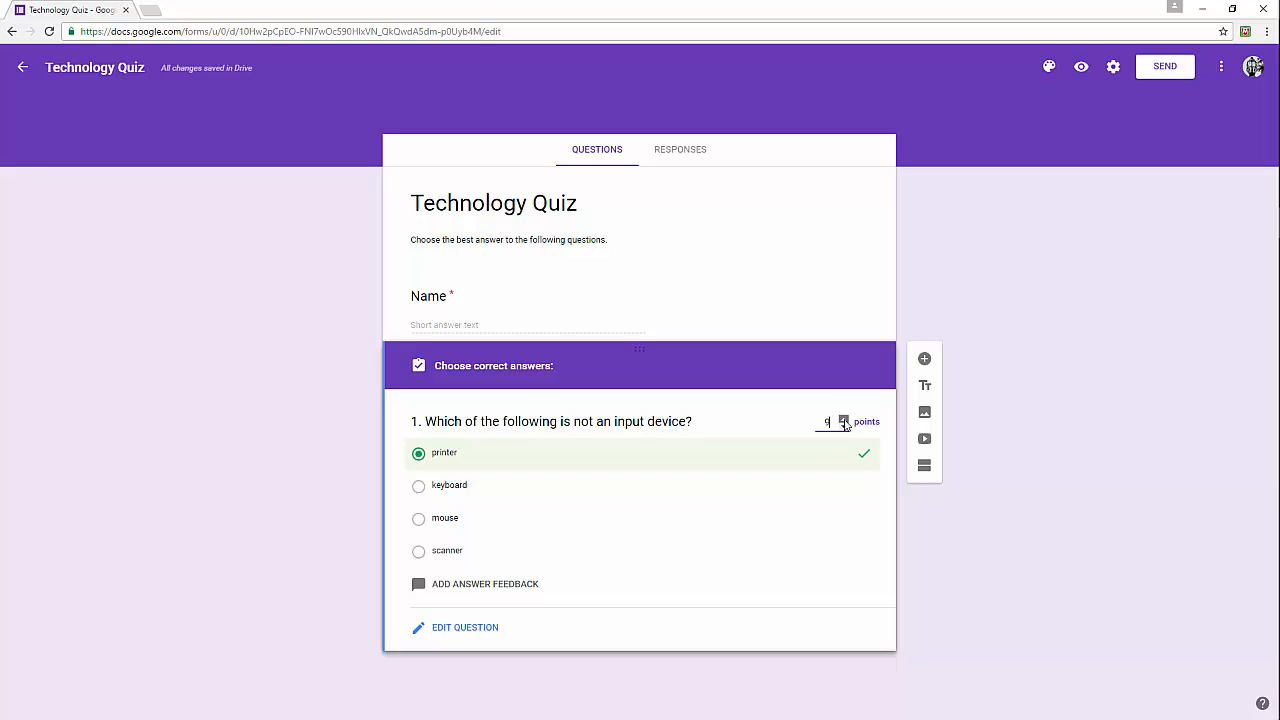
{"action": "left_click", "coordinate": [844, 420]}
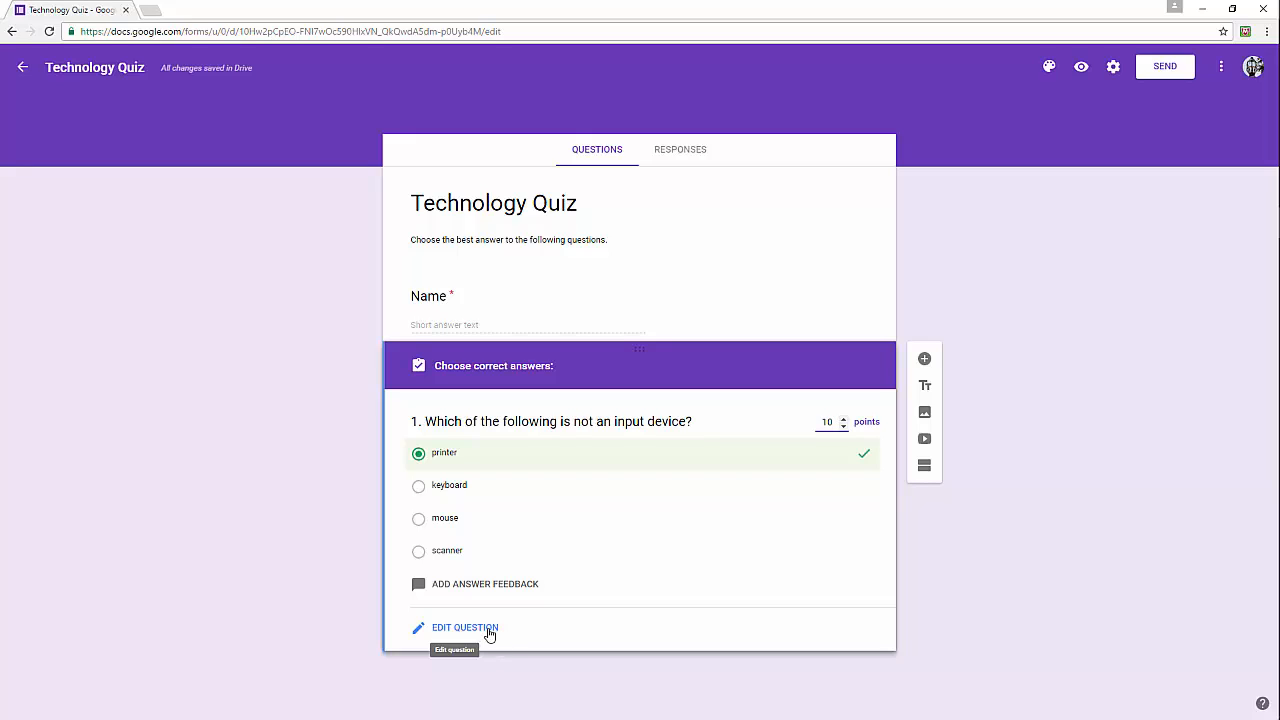
{"action": "left_click", "coordinate": [489, 633]}
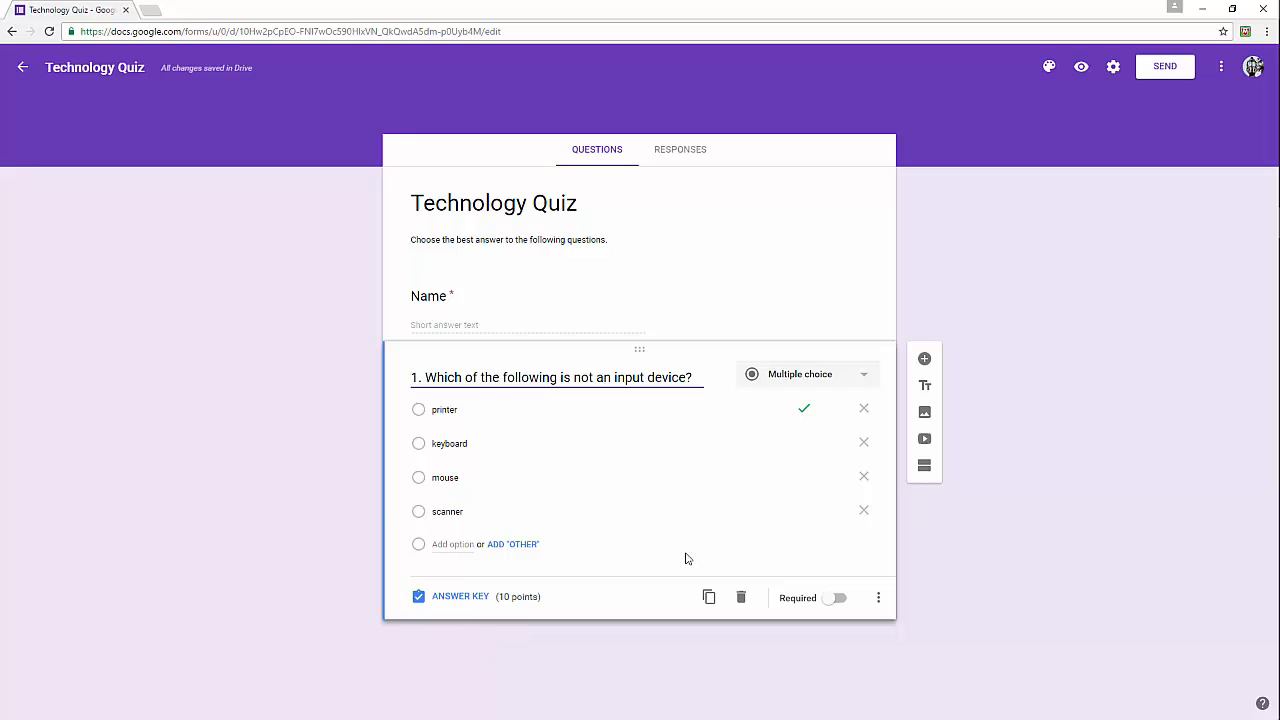
{"action": "left_click", "coordinate": [832, 410]}
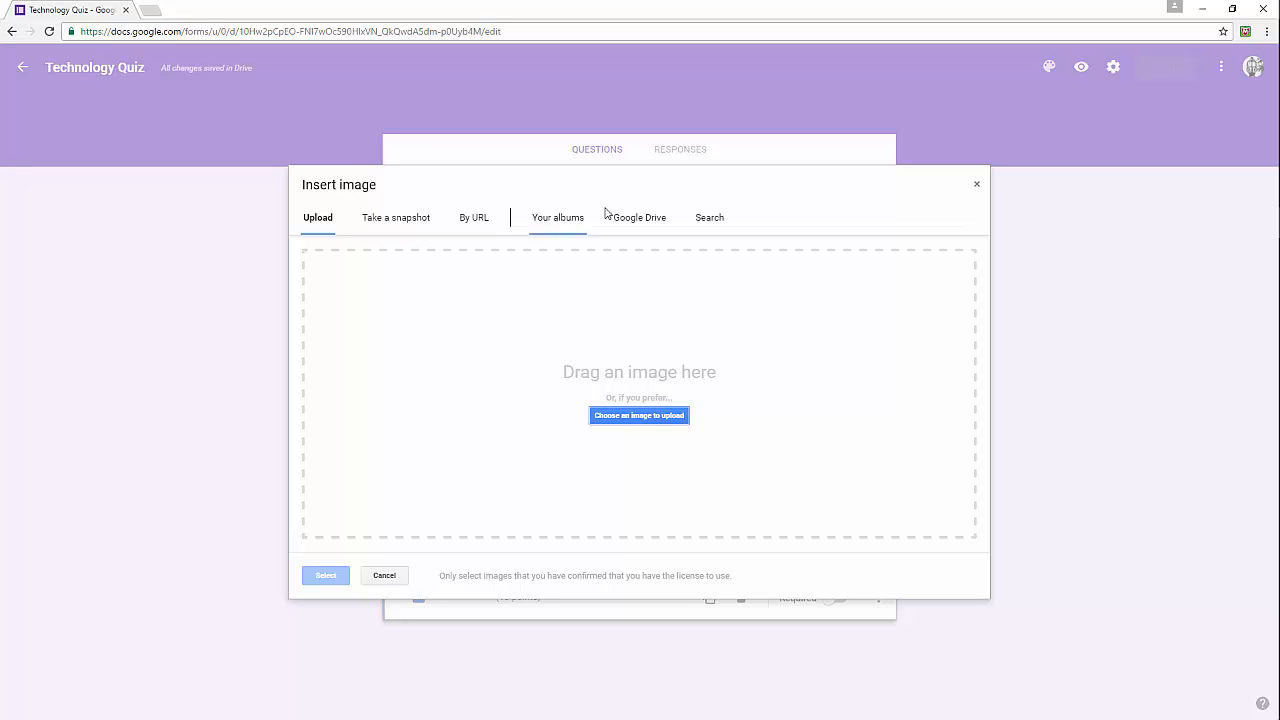
{"action": "left_click", "coordinate": [711, 222]}
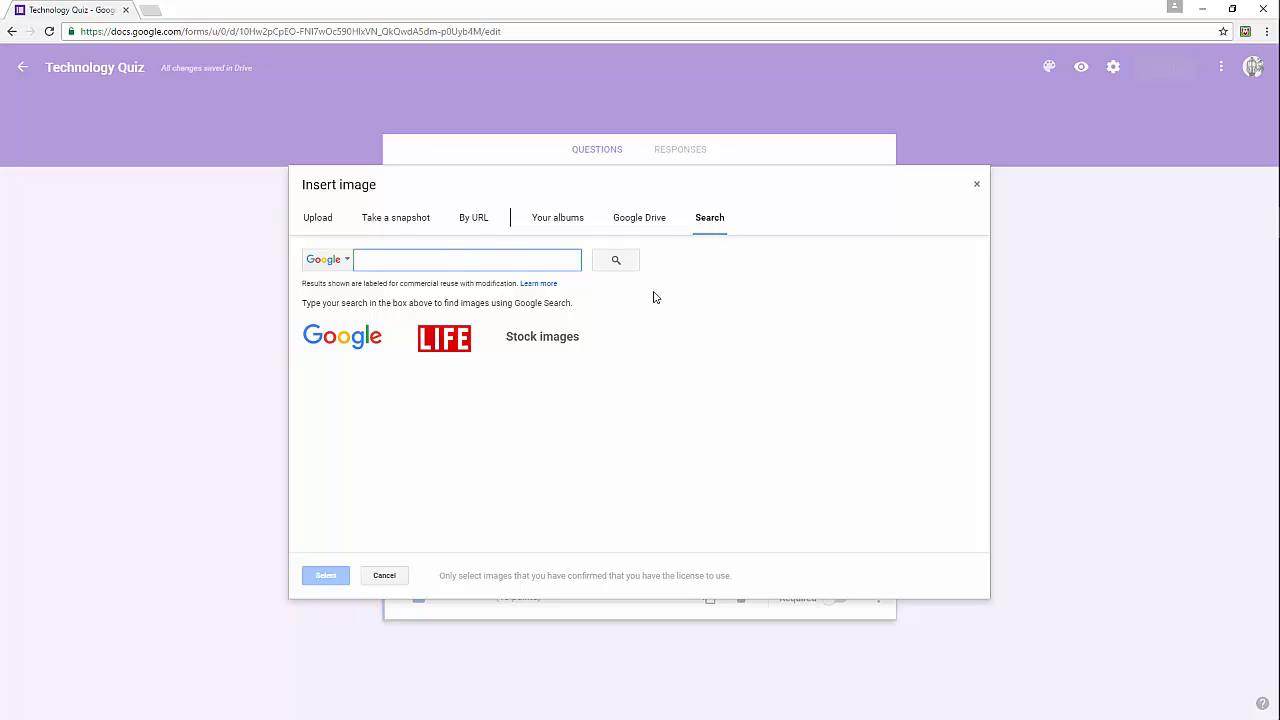
{"action": "left_click", "coordinate": [977, 188]}
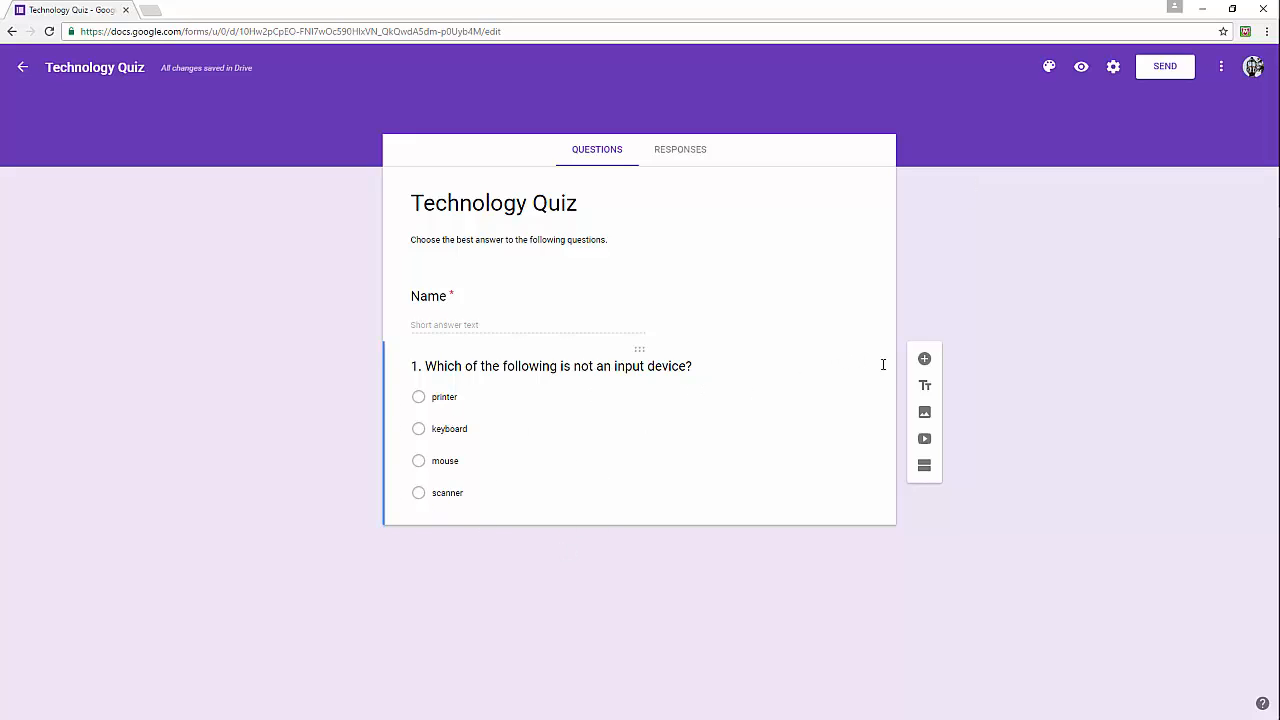
- Add a multiple-choice question reading "2. Which of the following is not an output device?"
{"action": "left_click", "coordinate": [924, 360]}
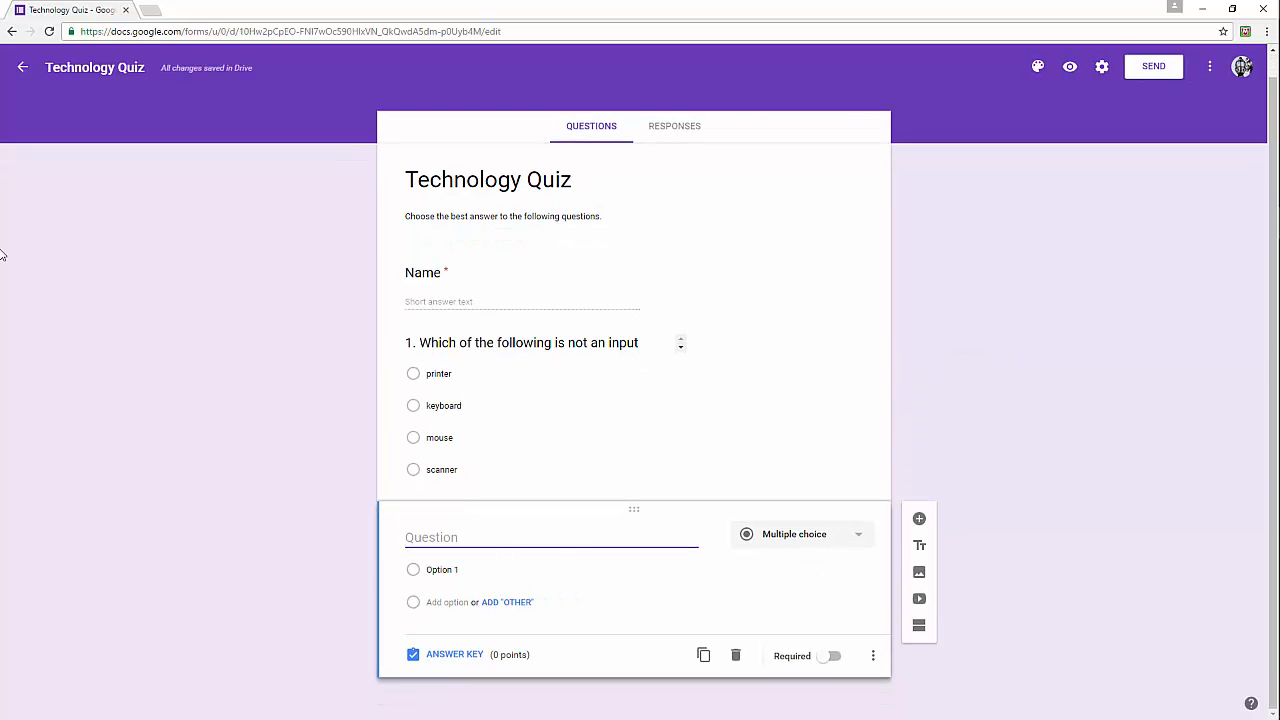
{"action": "type", "text": "2. "}
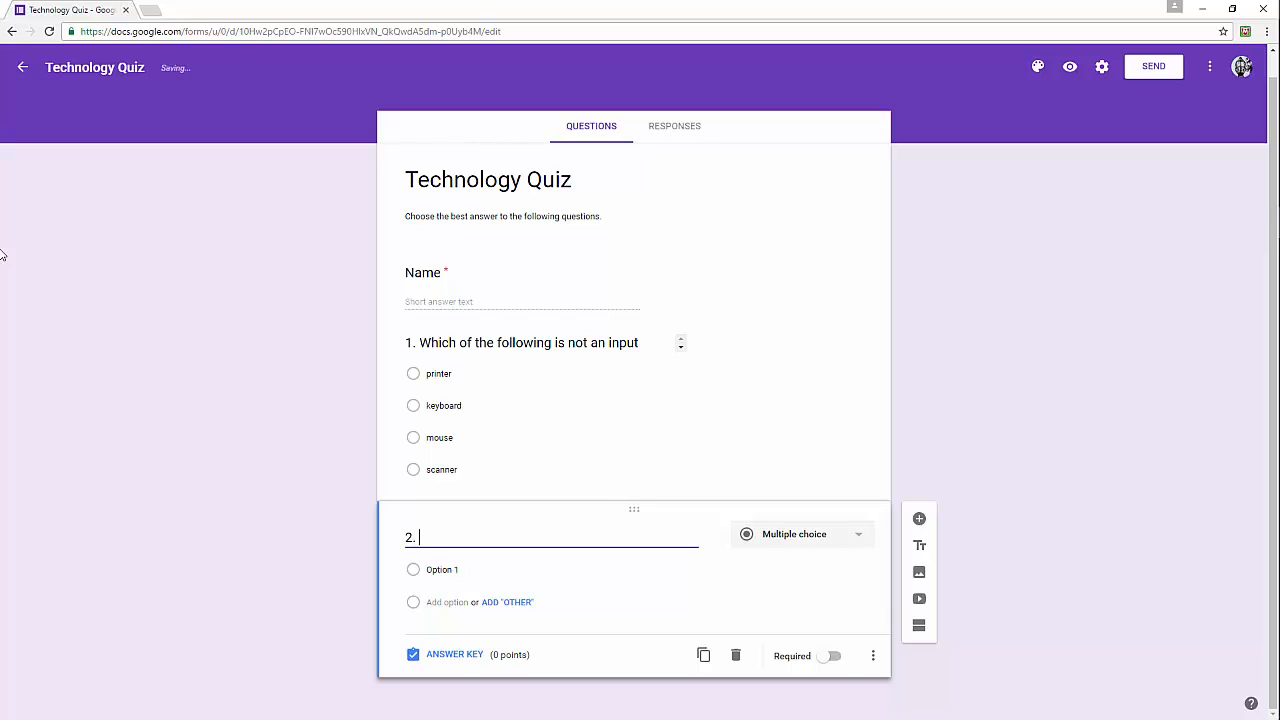
{"action": "type", "text": "Which of th"}
{"action": "key", "text": "BackSpace"}
{"action": "key", "text": "BackSpace"}
{"action": "type", "text": "th"}
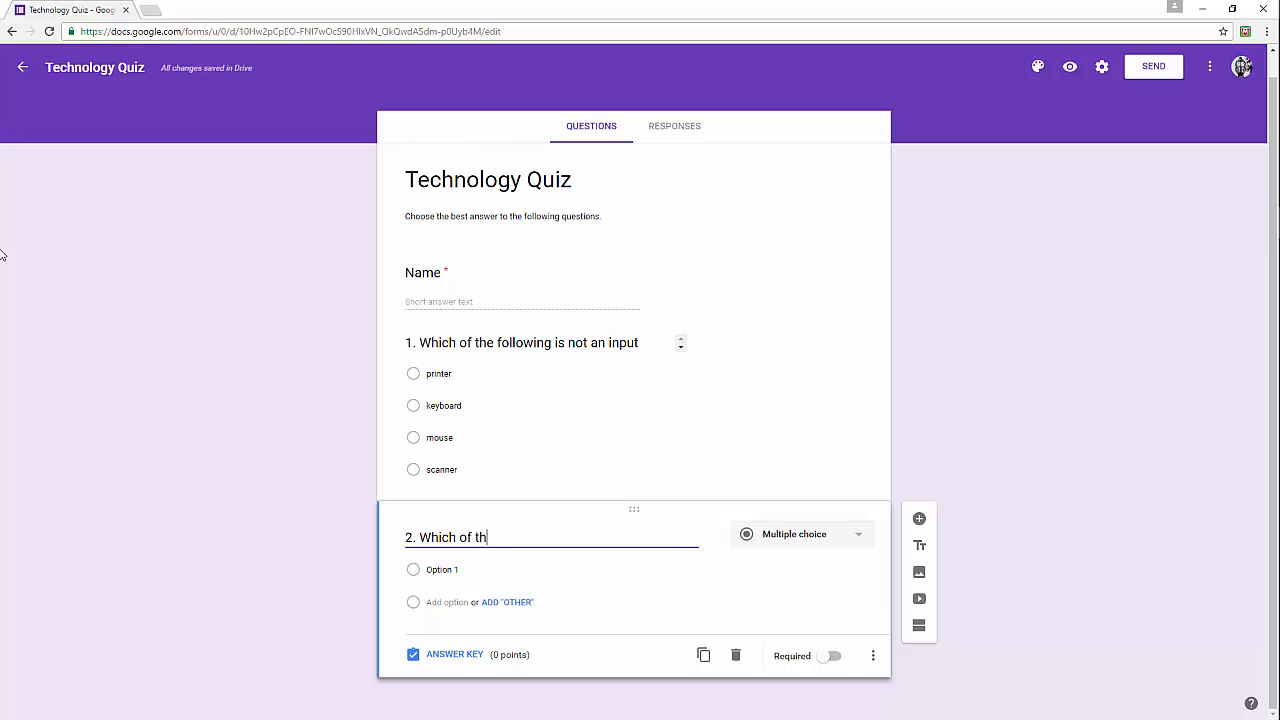
{"action": "type", "text": "e following is not an output "}
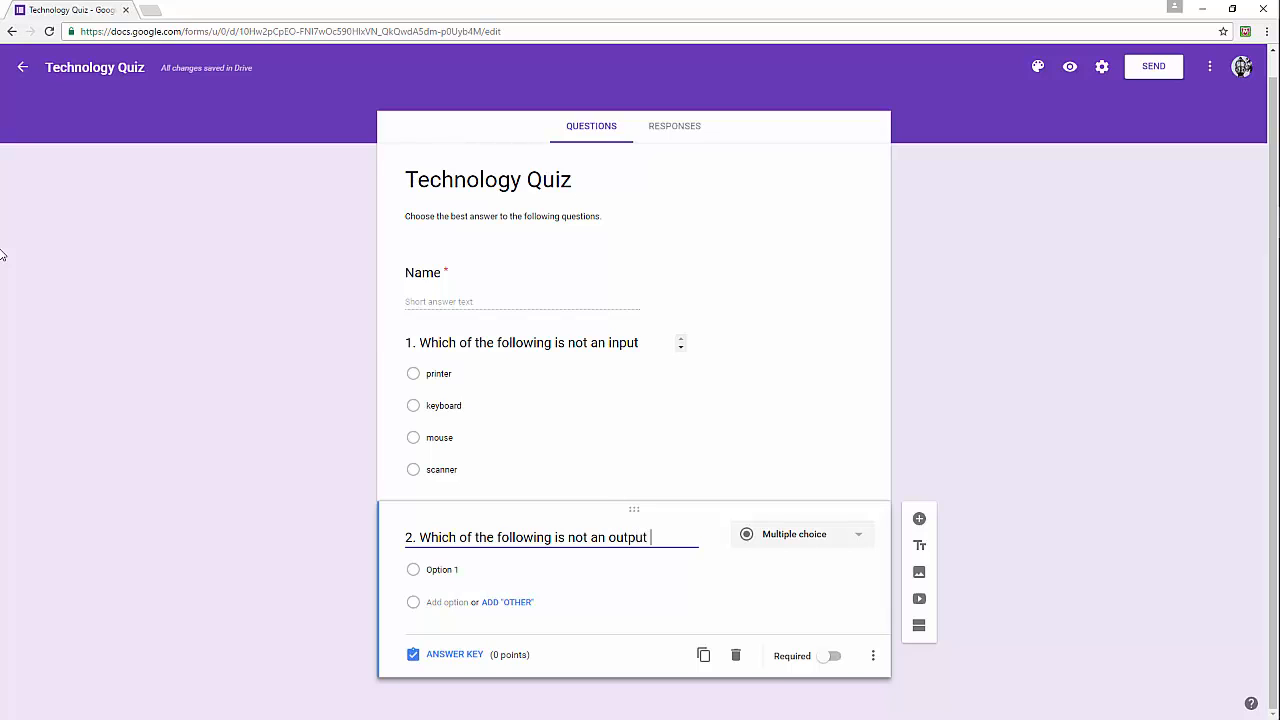
{"action": "type", "text": "device?"}
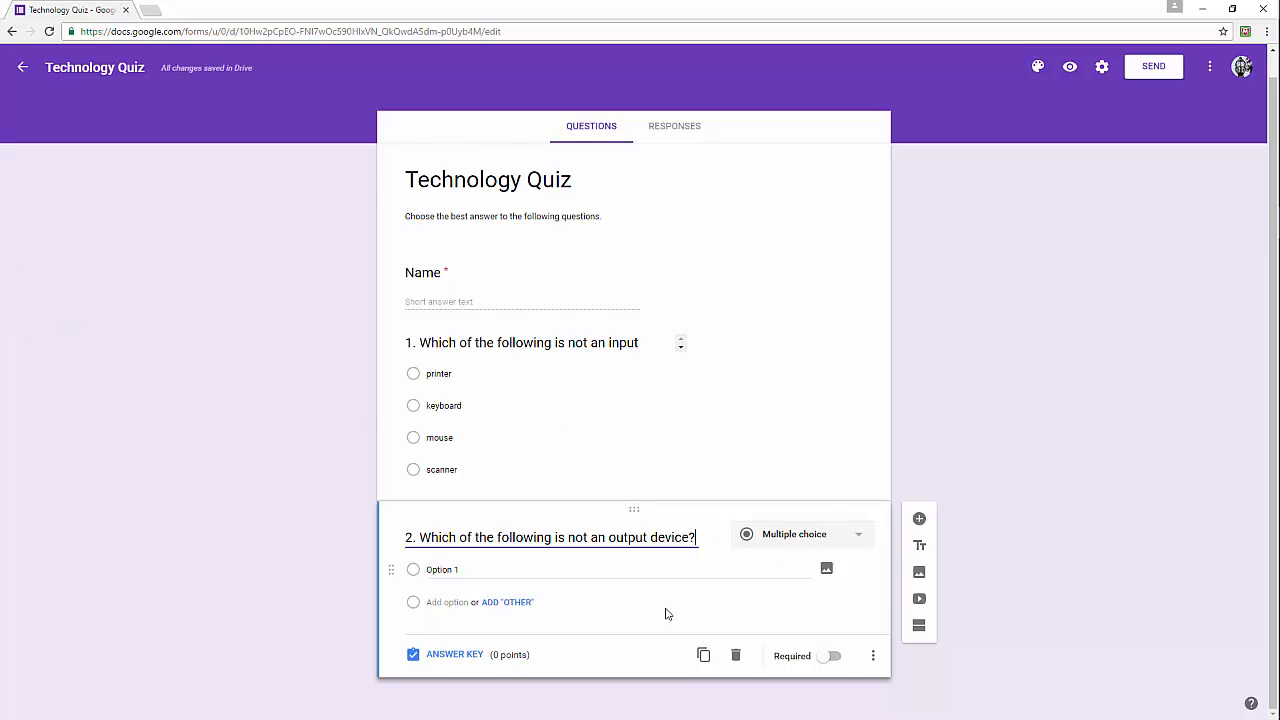
- Enter the answer options printer, monitor, speakers and keyboard for the output device question
{"action": "left_click", "coordinate": [441, 569]}
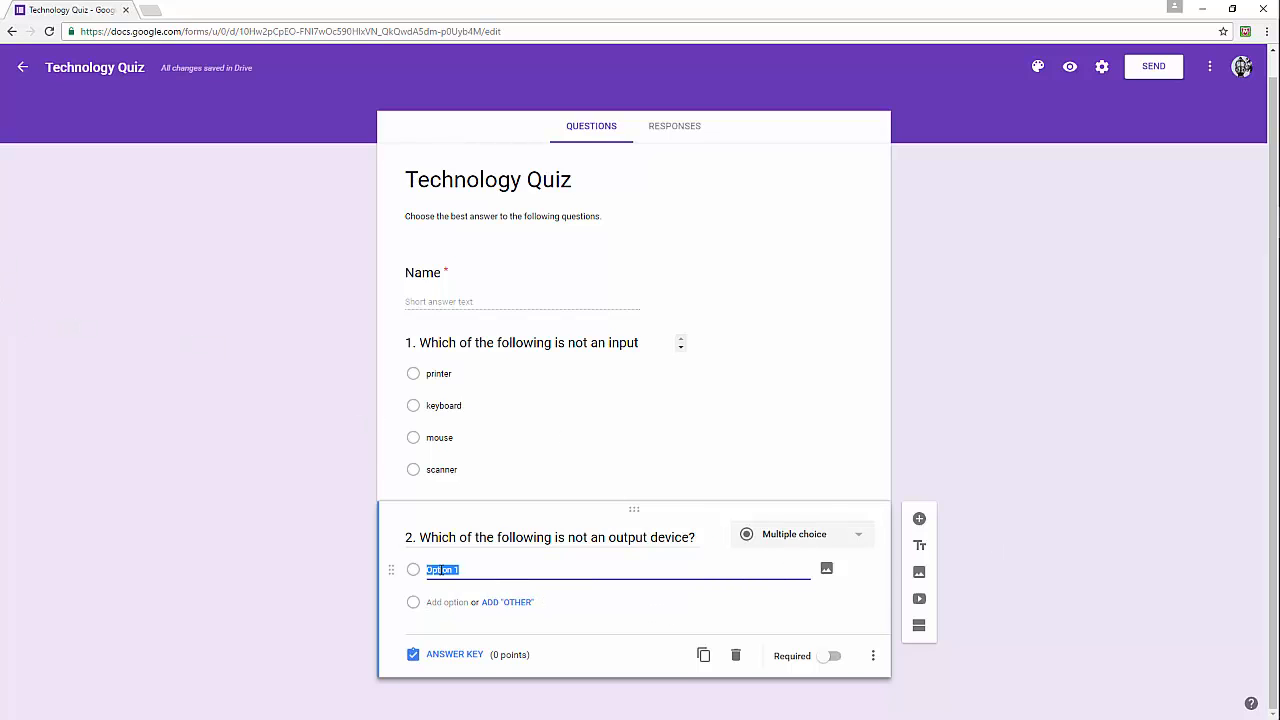
{"action": "type", "text": "P"}
{"action": "key", "text": "BackSpace"}
{"action": "type", "text": "printer"}
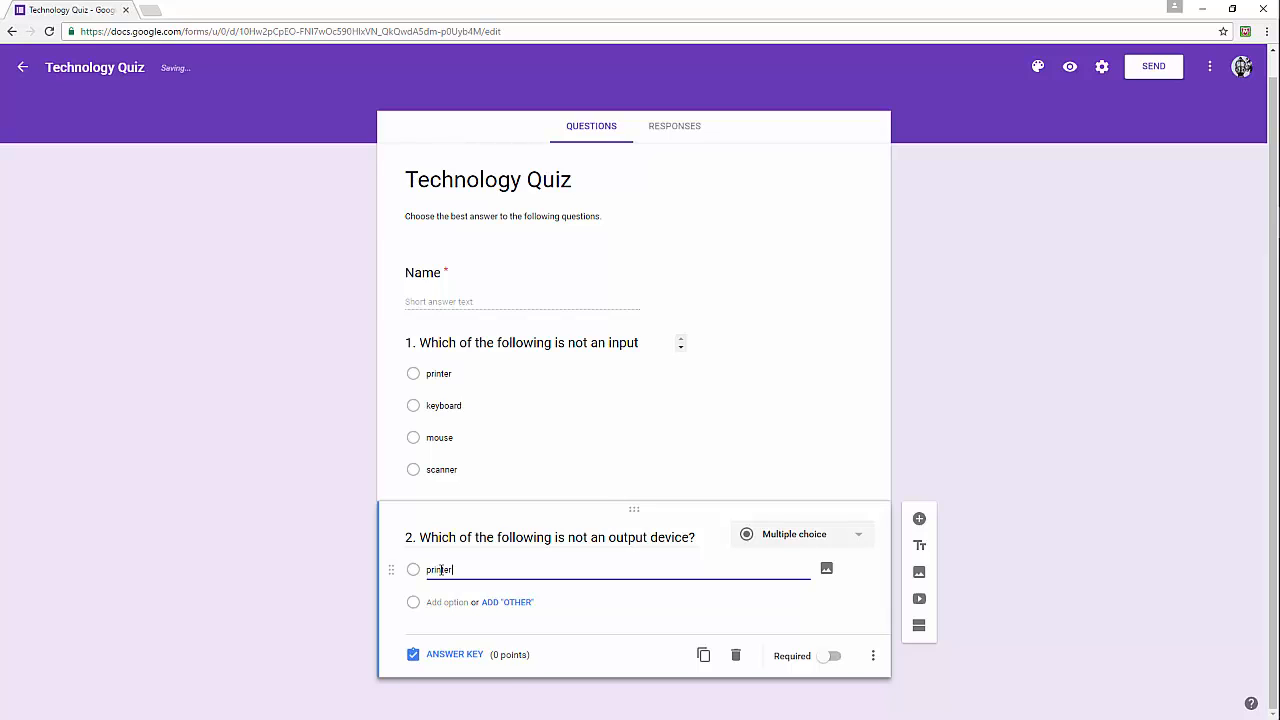
{"action": "key", "text": "Return"}
{"action": "type", "text": "monitor"}
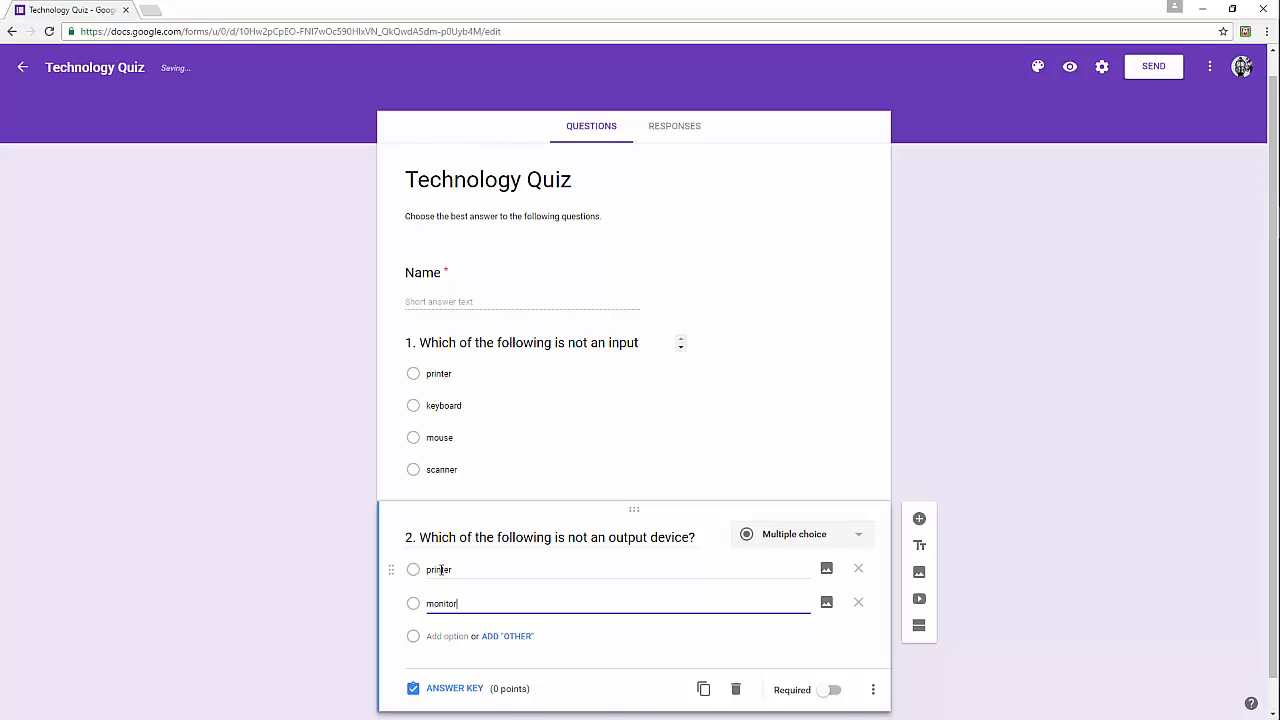
{"action": "key", "text": "Return"}
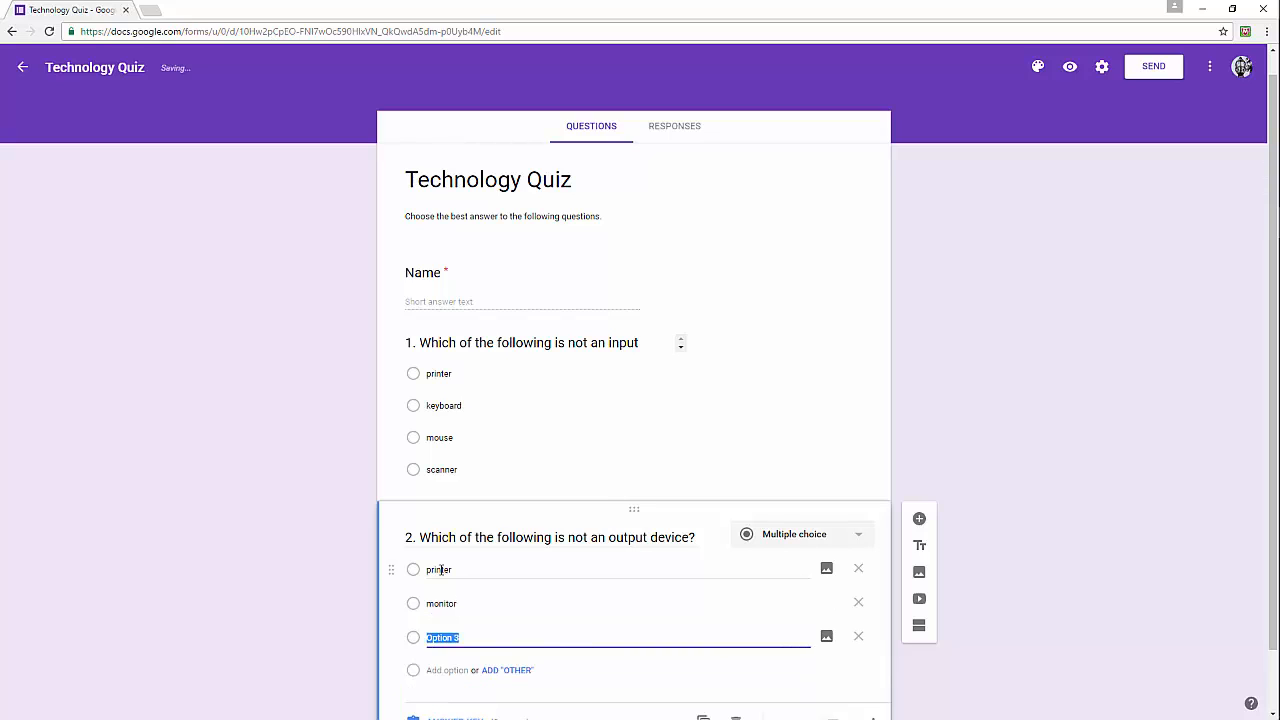
{"action": "type", "text": "sp"}
{"action": "key", "text": "Return"}
{"action": "type", "text": "keyboard"}
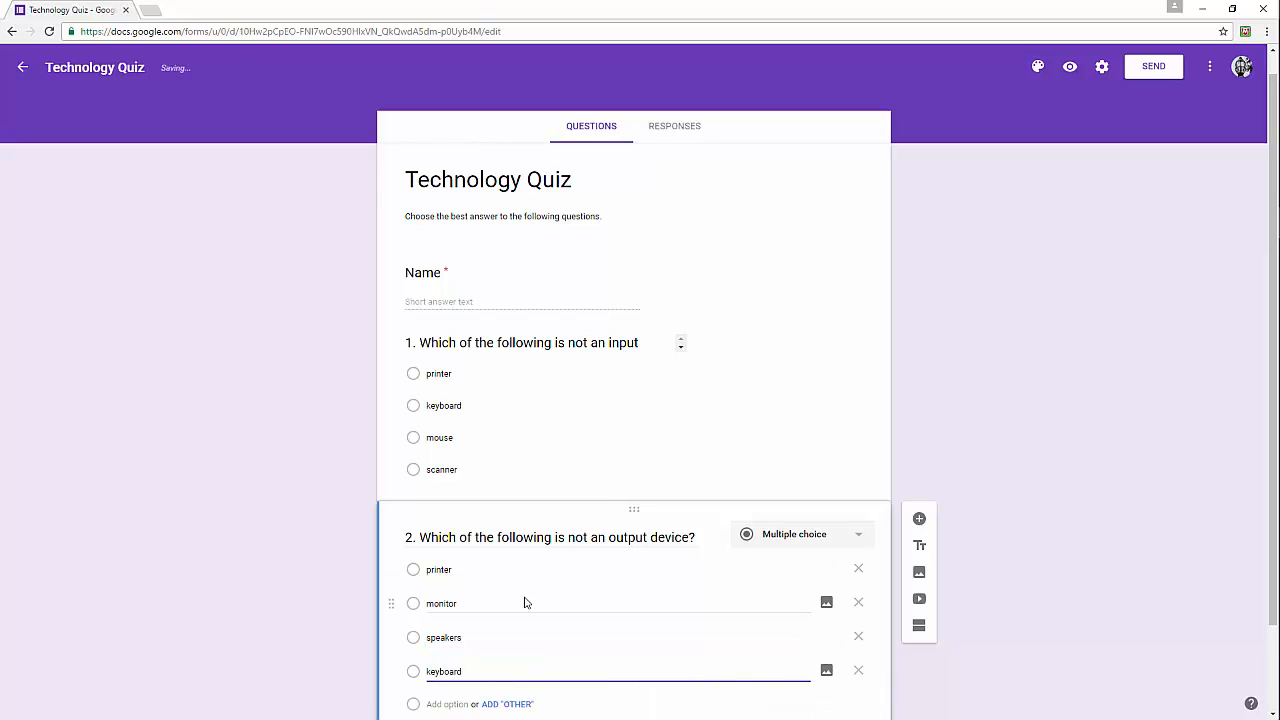
- Make the output device question required and, in its answer key, mark keyboard as correct and assign 10 points
{"action": "scroll", "coordinate": [560, 607], "scroll_direction": "down", "scroll_amount": 1}
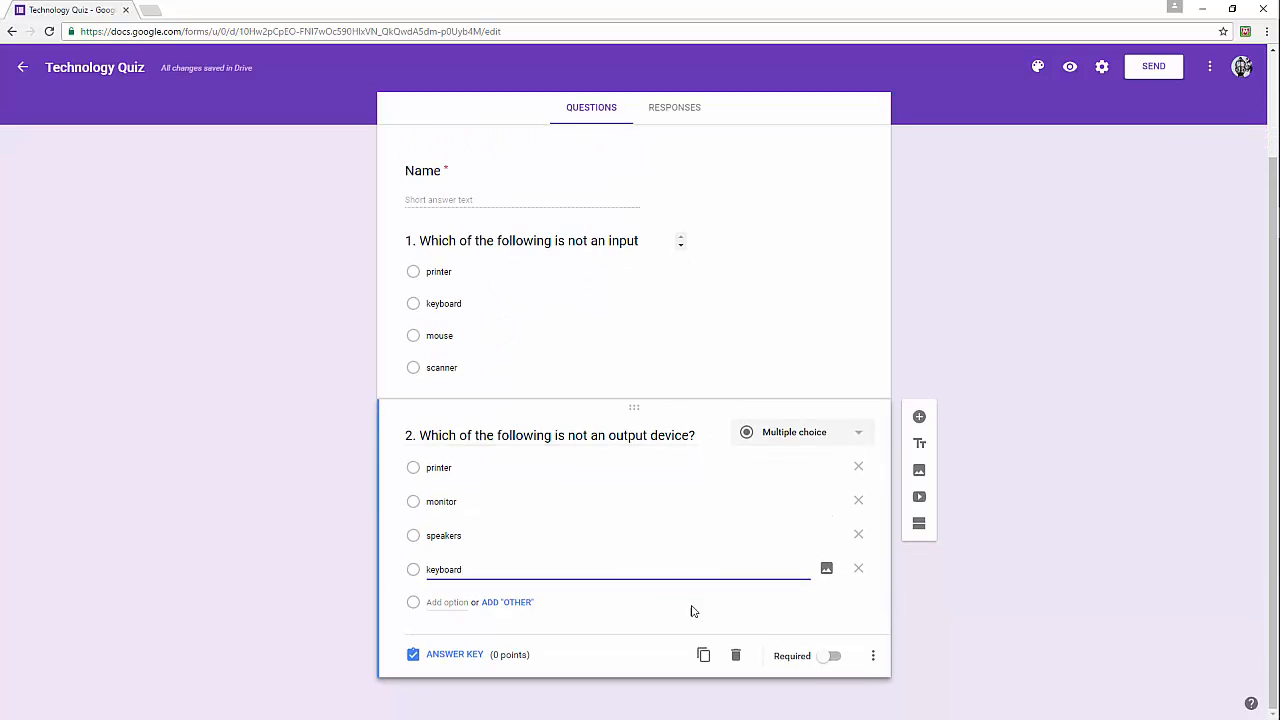
{"action": "left_click", "coordinate": [830, 657]}
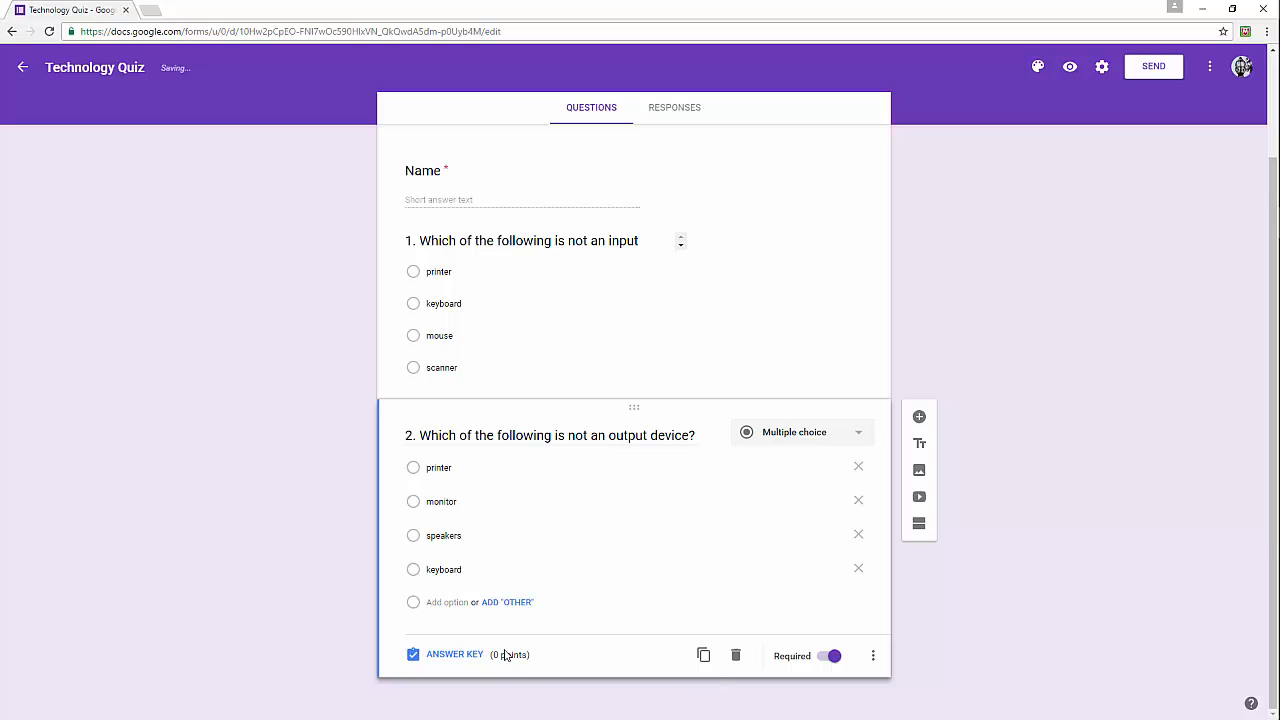
{"action": "left_click", "coordinate": [470, 656]}
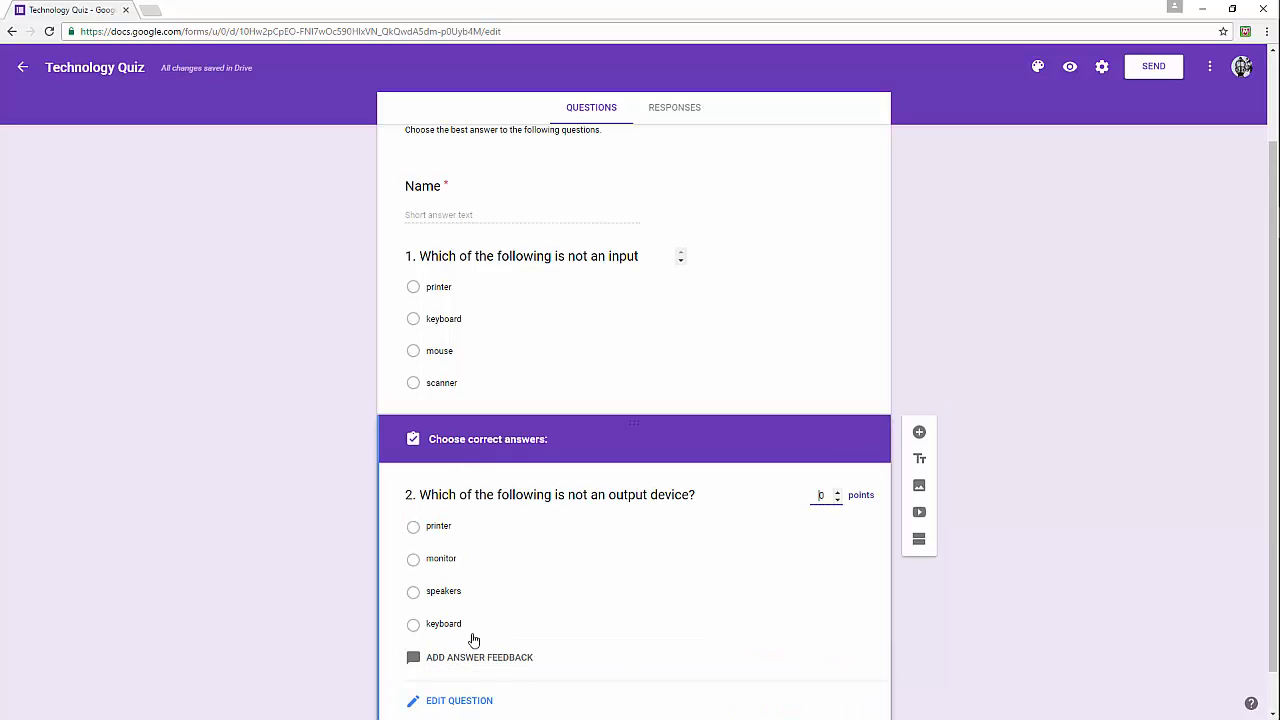
{"action": "left_click", "coordinate": [415, 624]}
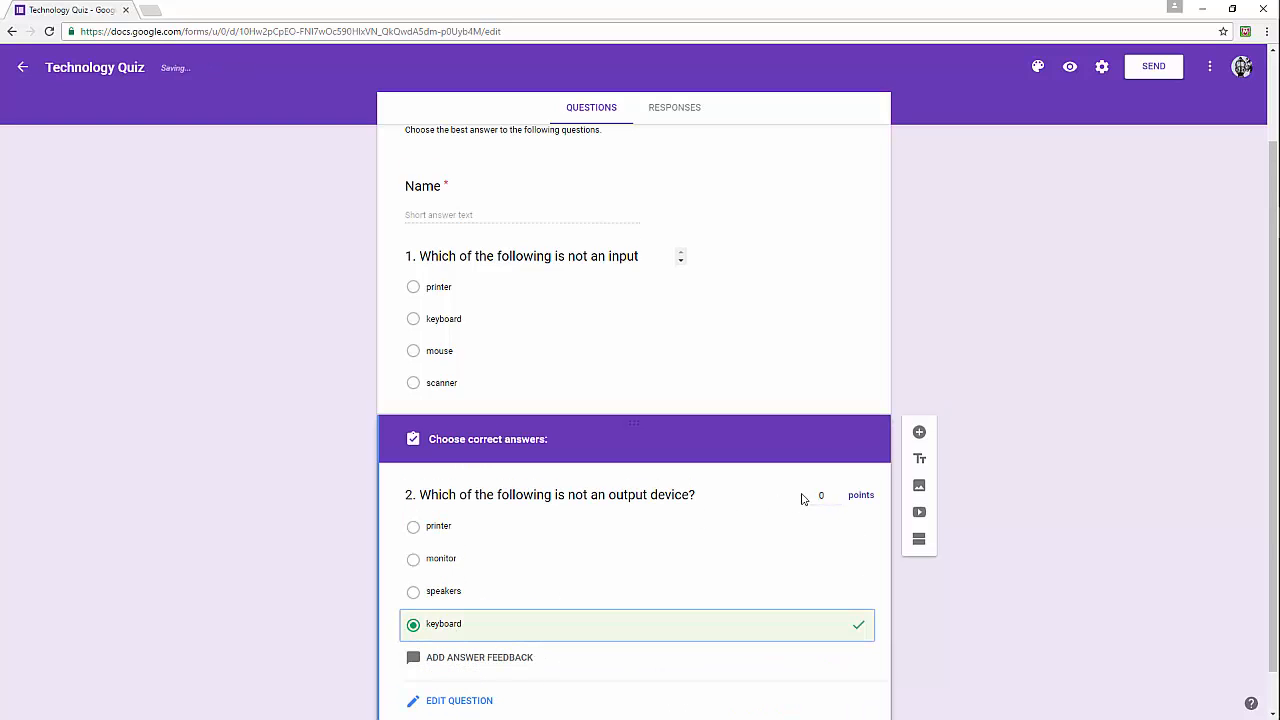
{"action": "left_click", "coordinate": [838, 495]}
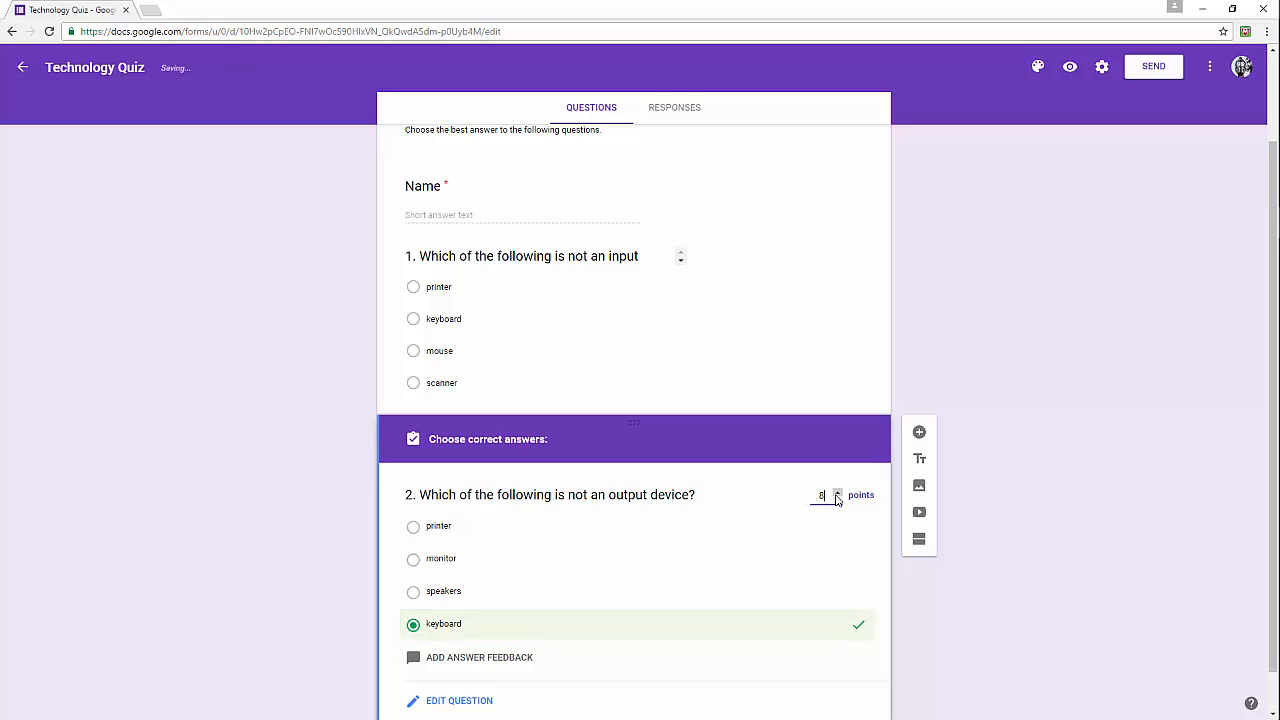
{"action": "left_click", "coordinate": [838, 494]}
{"action": "scroll", "coordinate": [988, 600], "scroll_direction": "down", "scroll_amount": 1}
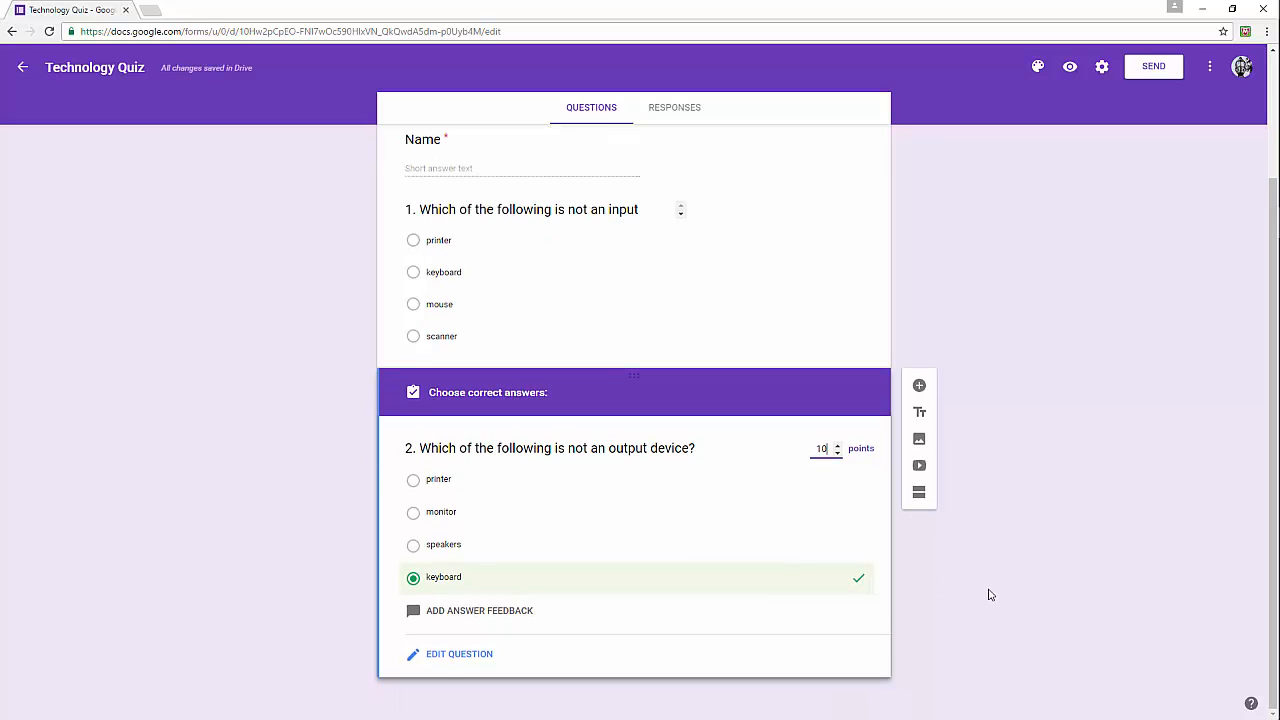
- Make question 1 about the input device required
{"action": "left_click", "coordinate": [660, 330]}
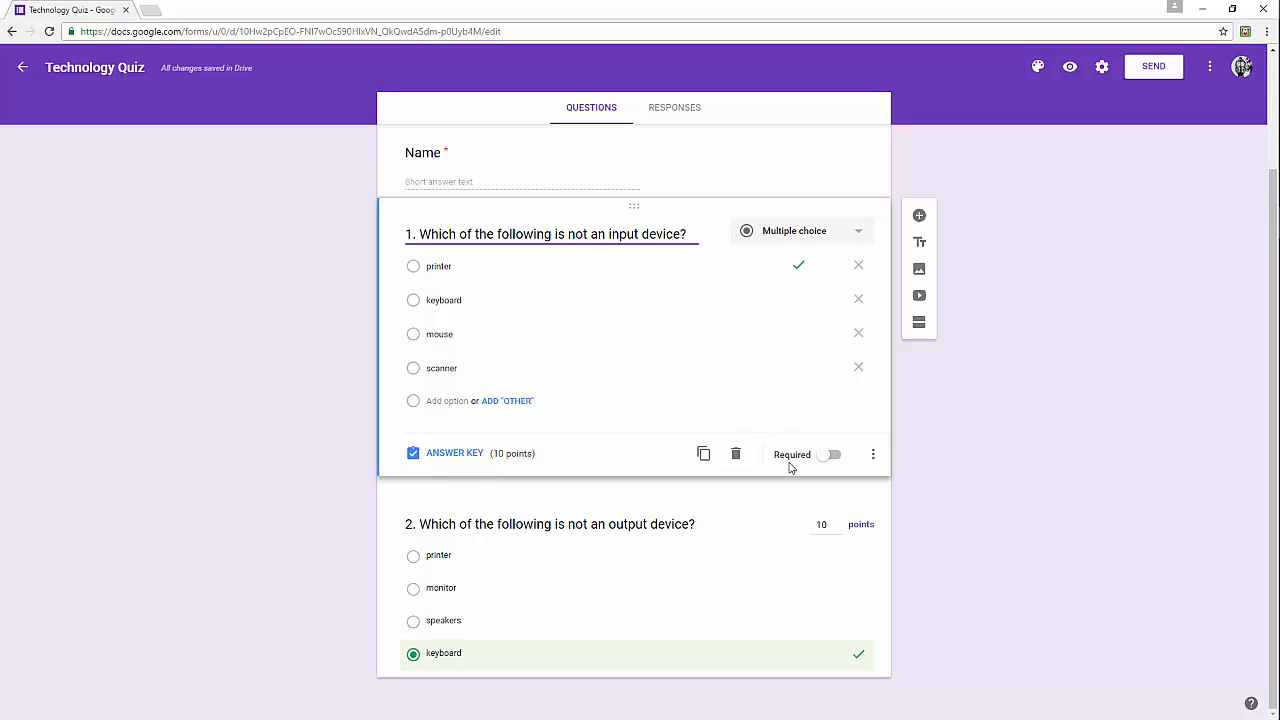
{"action": "left_click", "coordinate": [829, 456]}
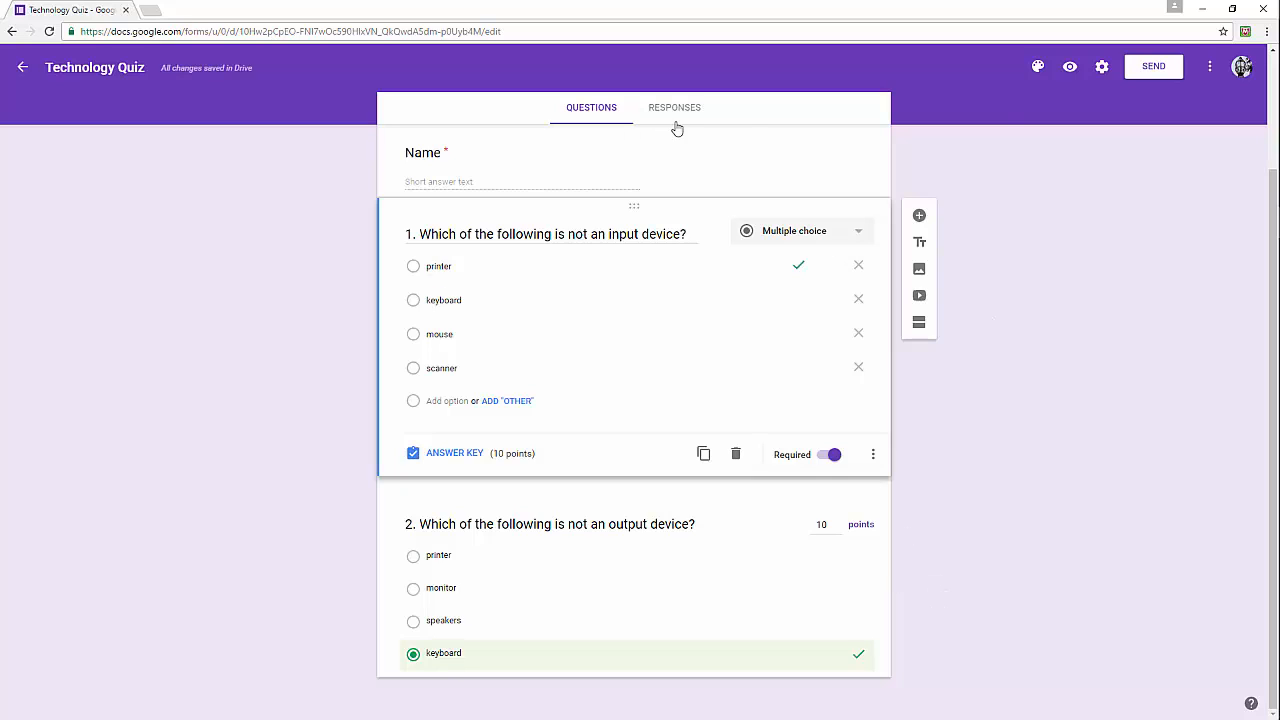
- Preview the whole quiz as respondents see it and return to editing the form
{"action": "left_click", "coordinate": [1070, 68]}
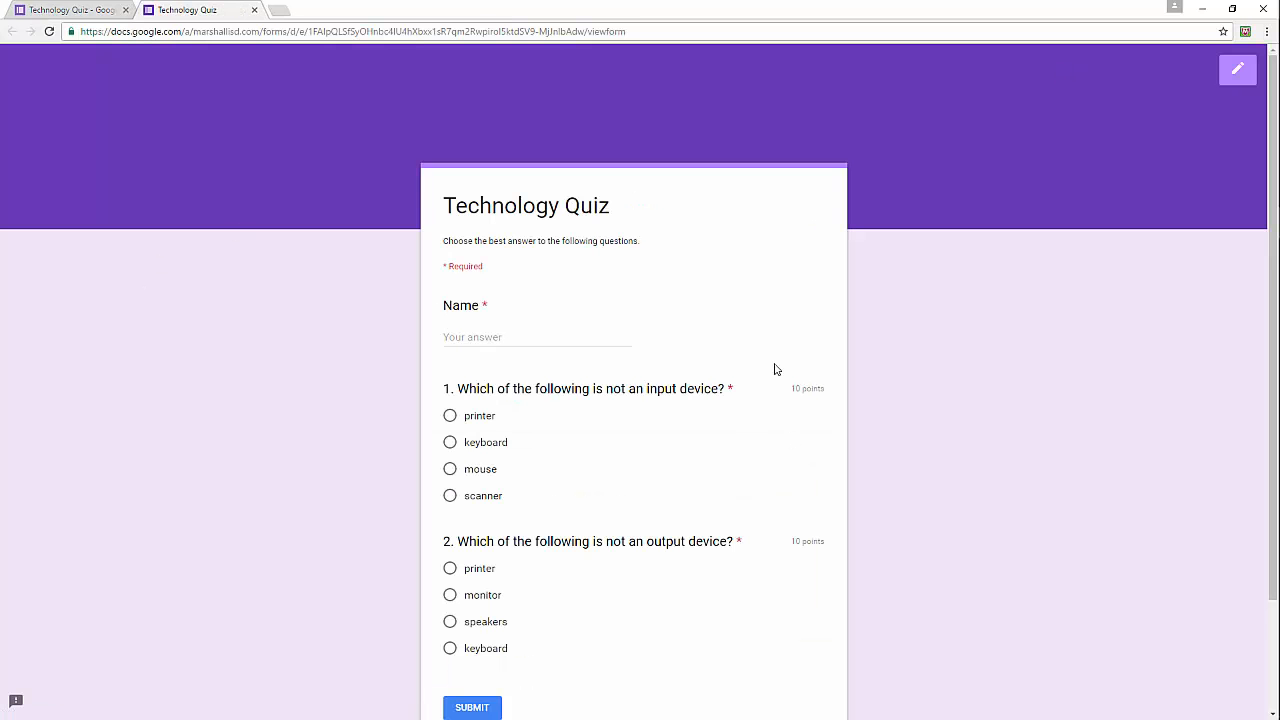
{"action": "scroll", "coordinate": [773, 369], "scroll_direction": "down", "scroll_amount": 2}
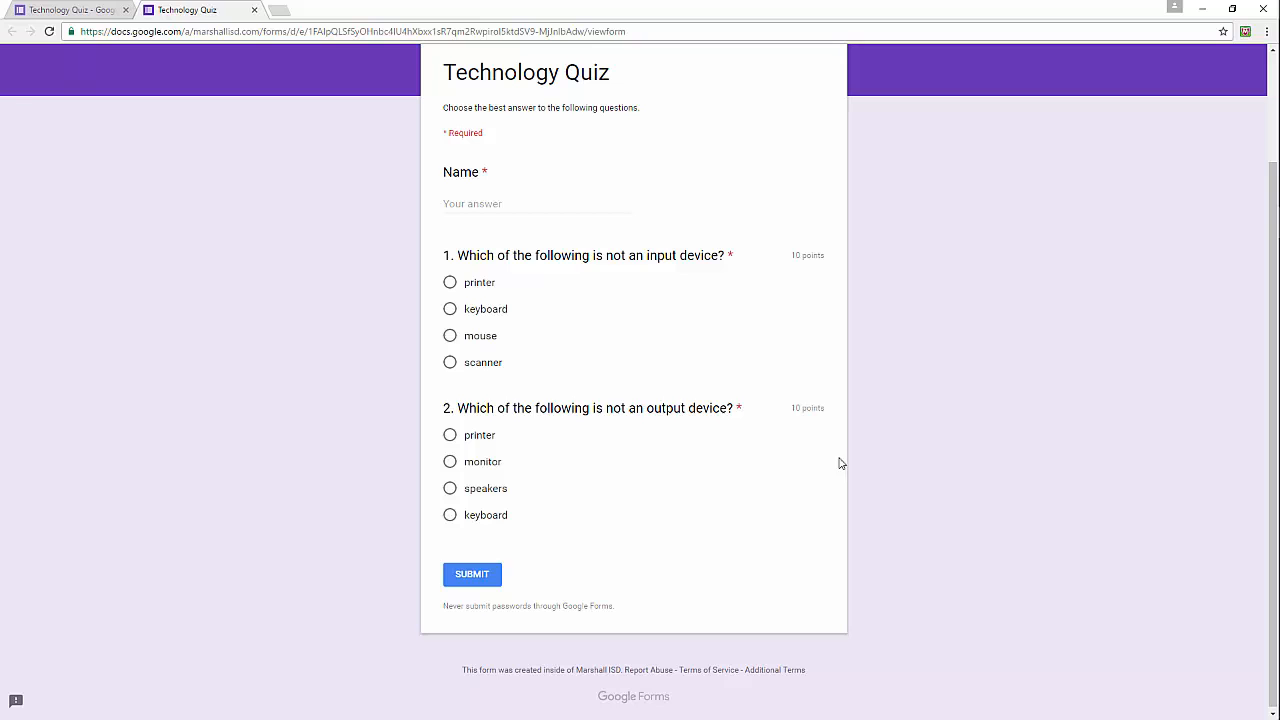
{"action": "scroll", "coordinate": [779, 465], "scroll_direction": "up", "scroll_amount": 1}
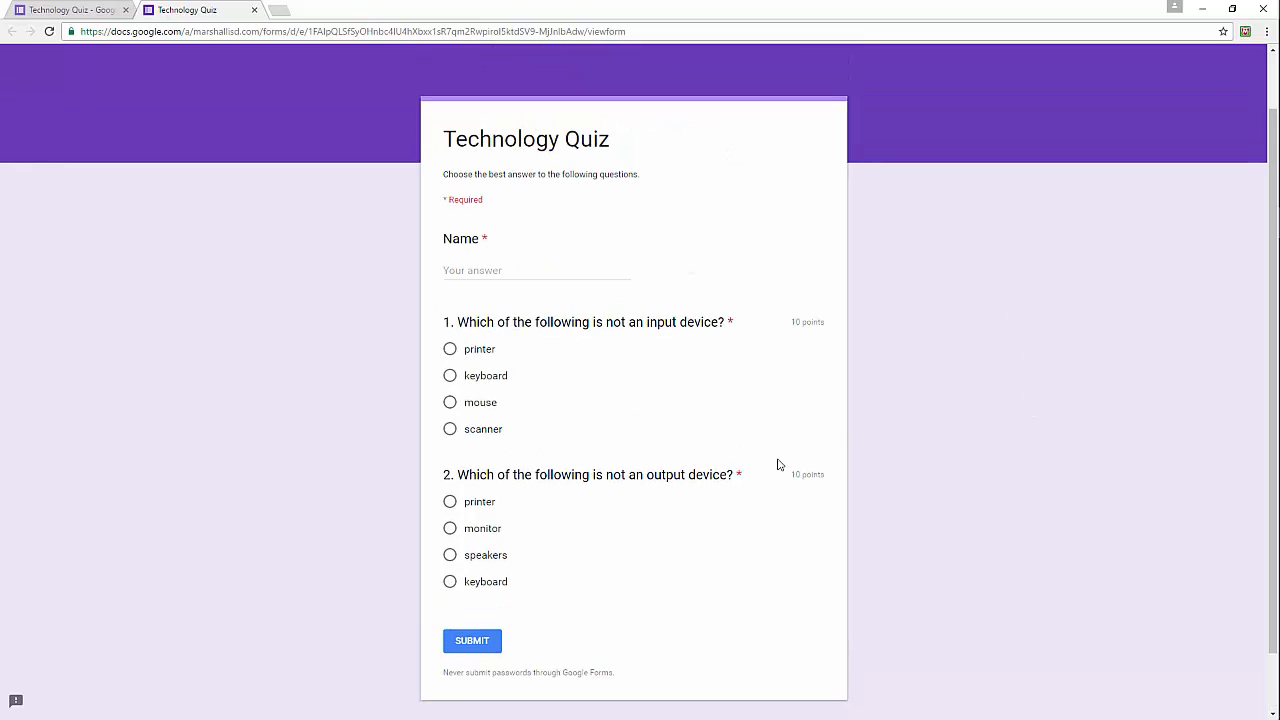
{"action": "scroll", "coordinate": [778, 465], "scroll_direction": "up", "scroll_amount": 1}
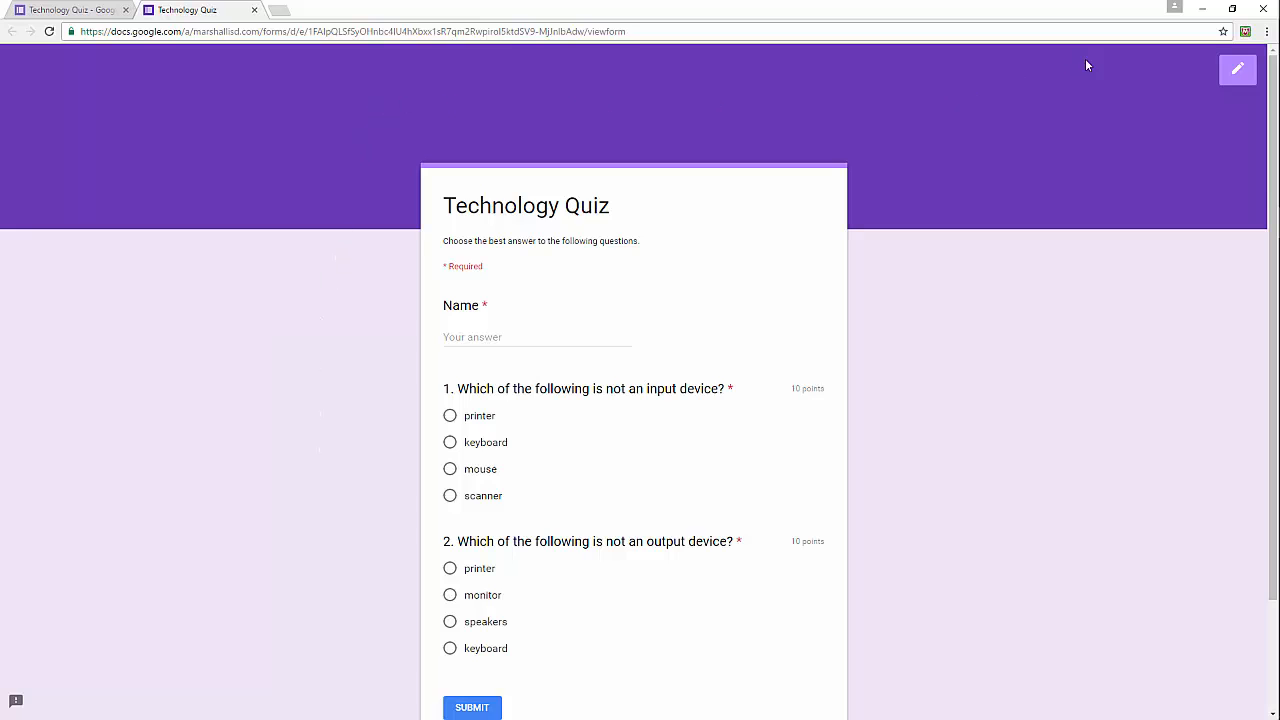
{"action": "left_click", "coordinate": [1237, 71]}
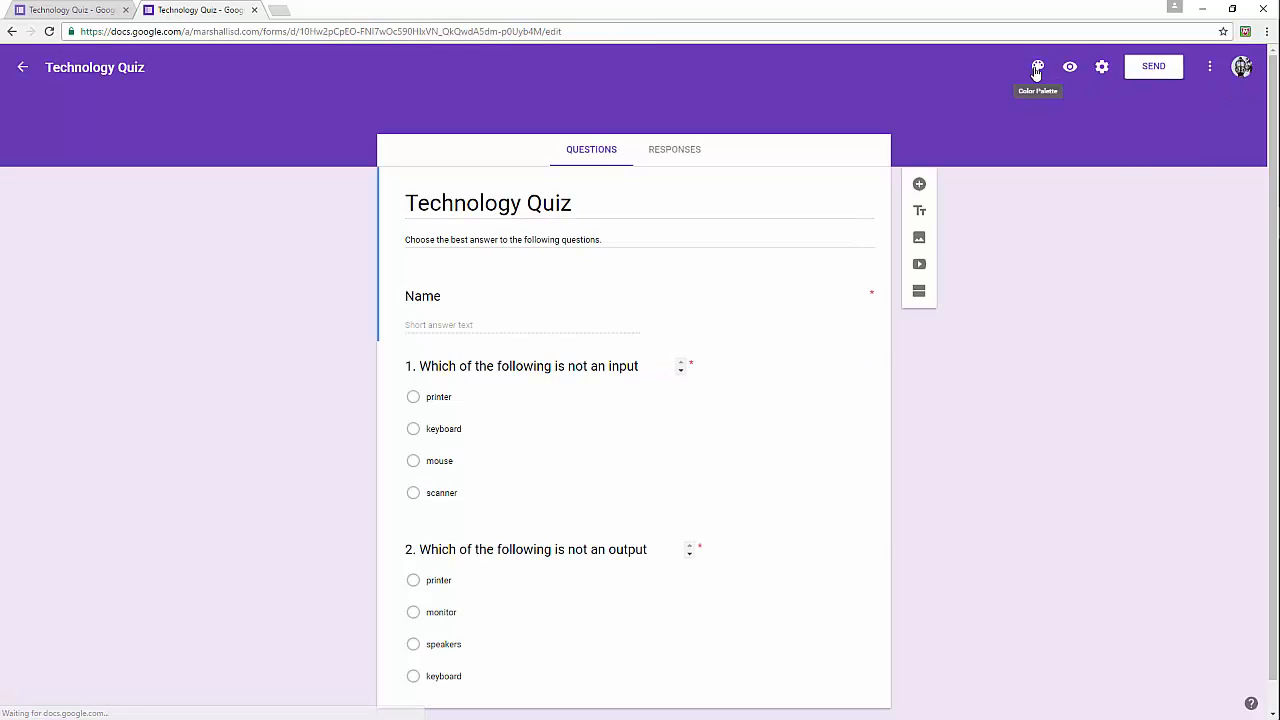
- Apply the book pages photo from the Work and School themes as the form's theme
{"action": "left_click", "coordinate": [1038, 69]}
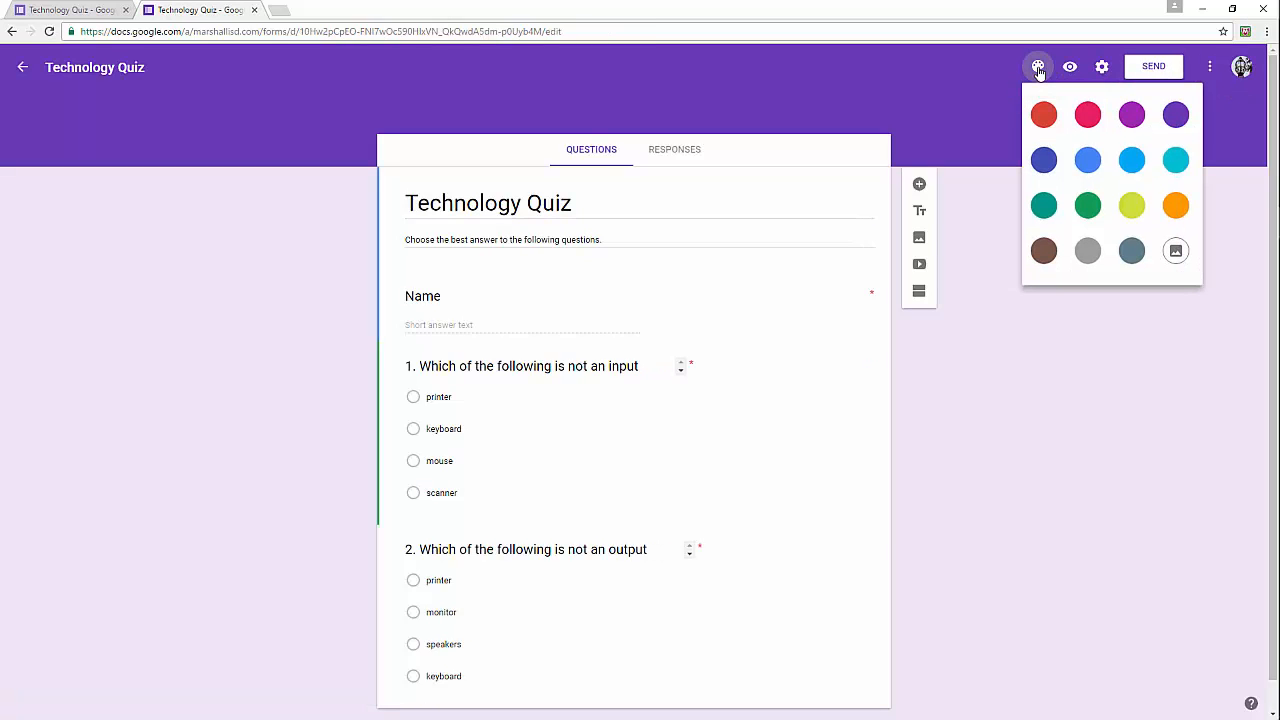
{"action": "left_click", "coordinate": [1176, 251]}
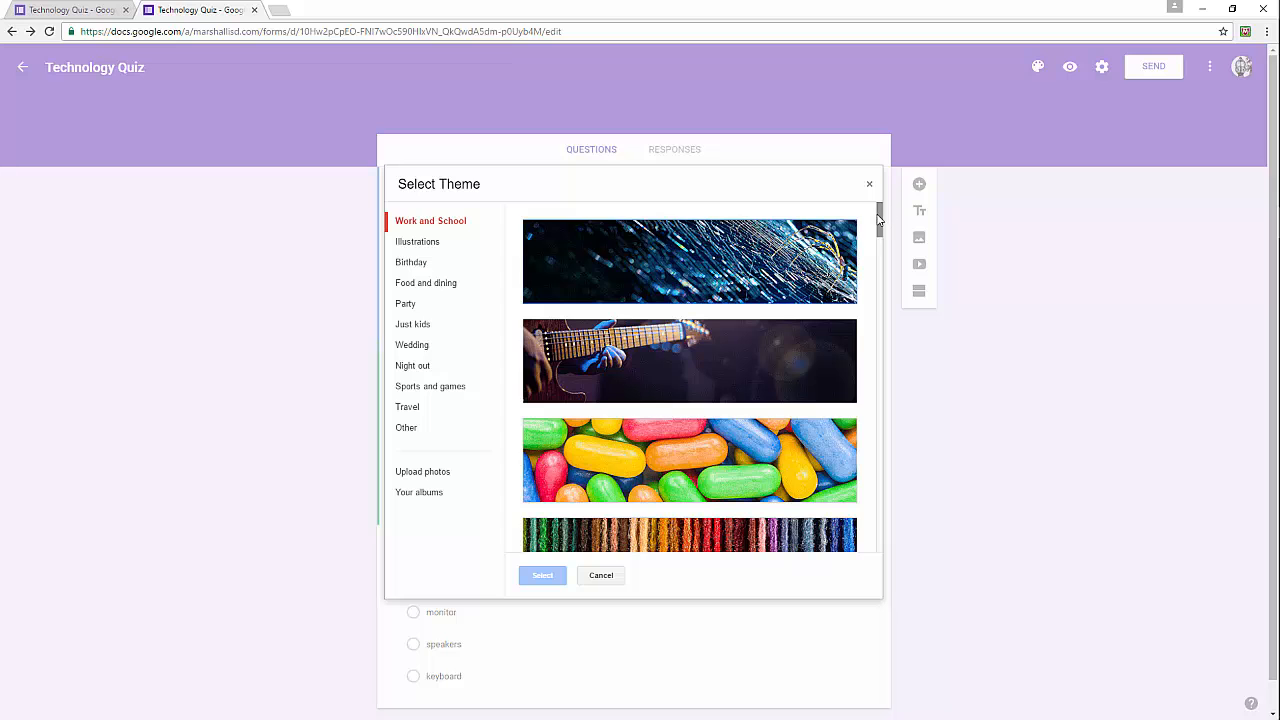
{"action": "left_click_drag", "start_coordinate": [881, 220], "coordinate": [879, 280]}
{"action": "left_click", "coordinate": [743, 348]}
{"action": "left_click", "coordinate": [743, 348]}
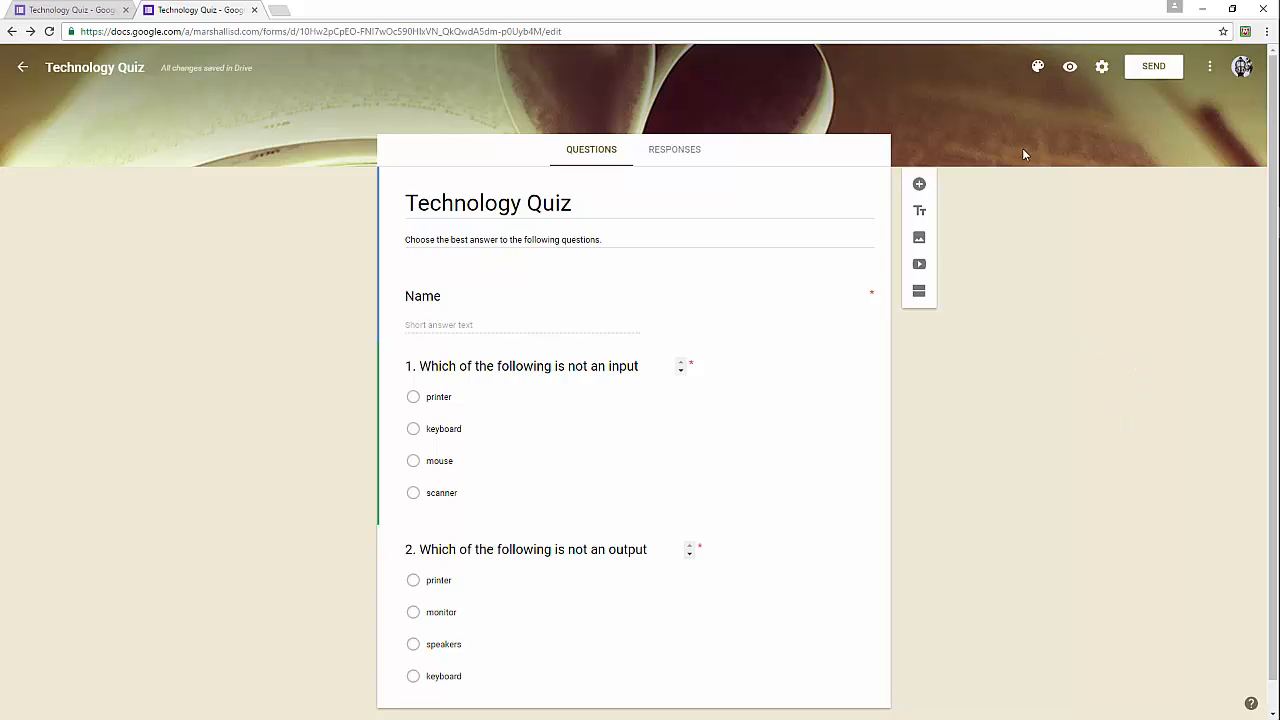
{"action": "scroll", "coordinate": [1024, 152], "scroll_direction": "down", "scroll_amount": 1}
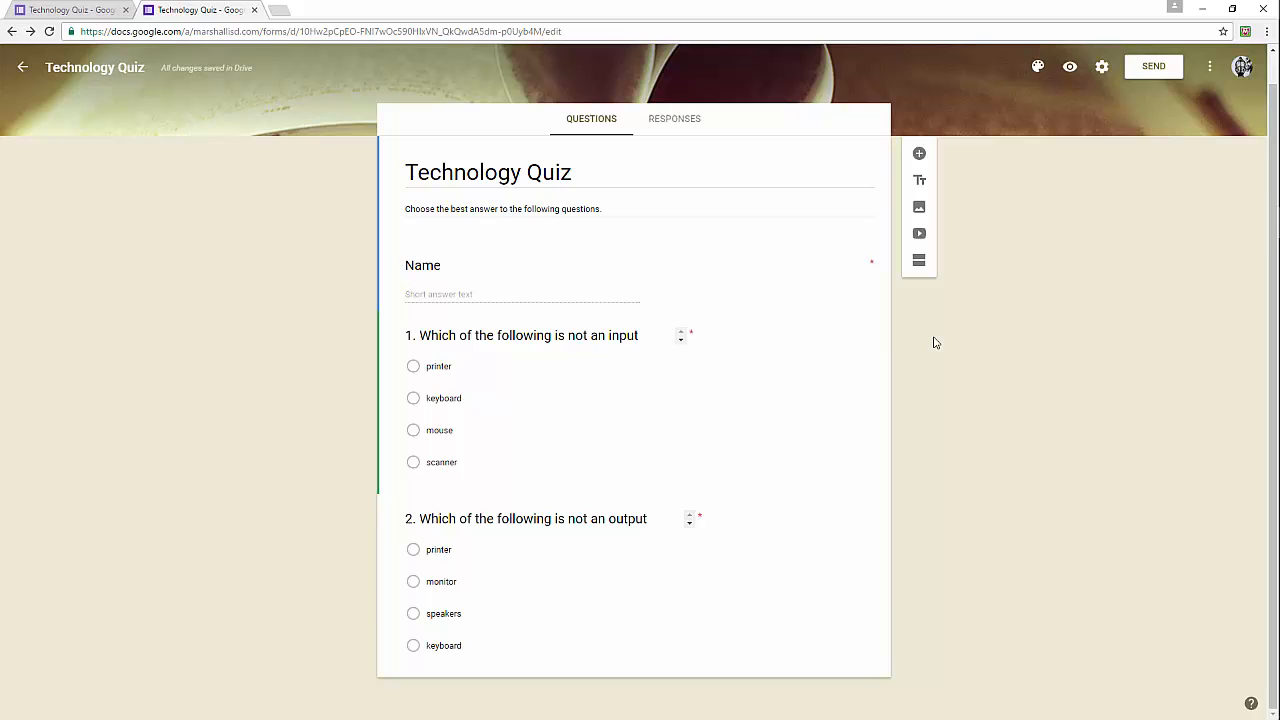
- Review the email, link and embed options for sending the form, including the form-in-email option, and close without sending
{"action": "left_click", "coordinate": [1154, 70]}
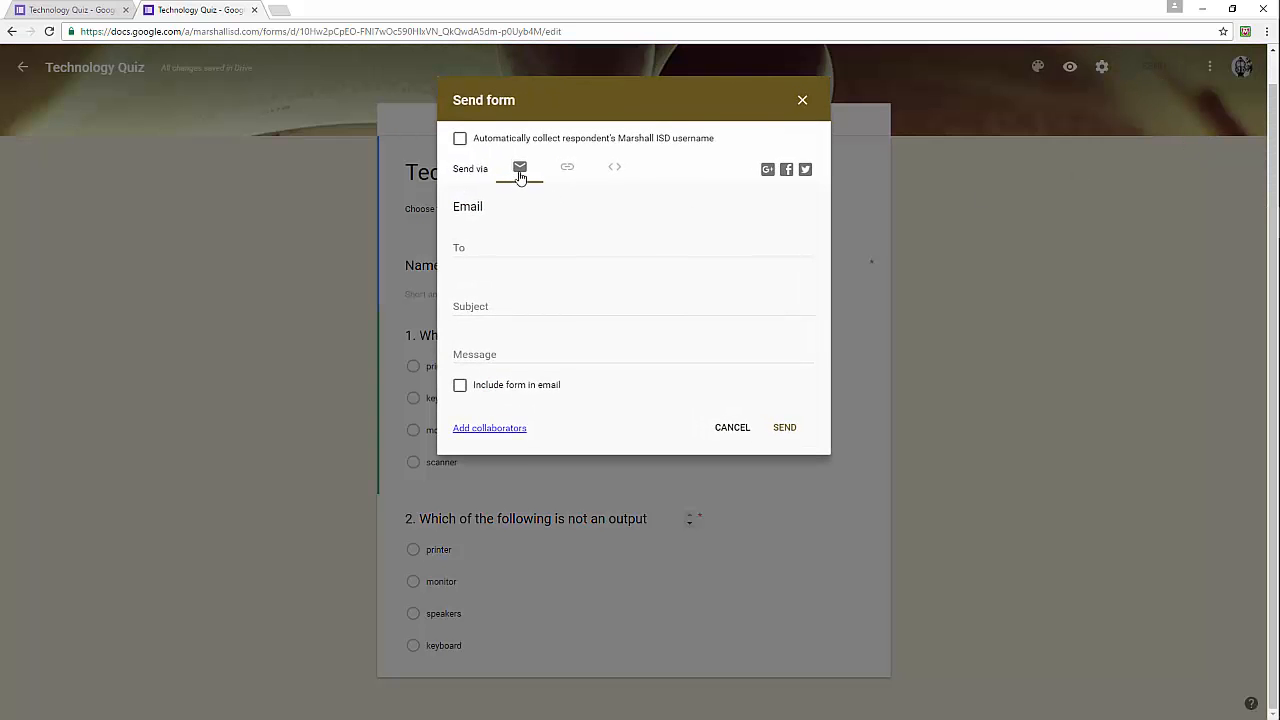
{"action": "left_click", "coordinate": [567, 170]}
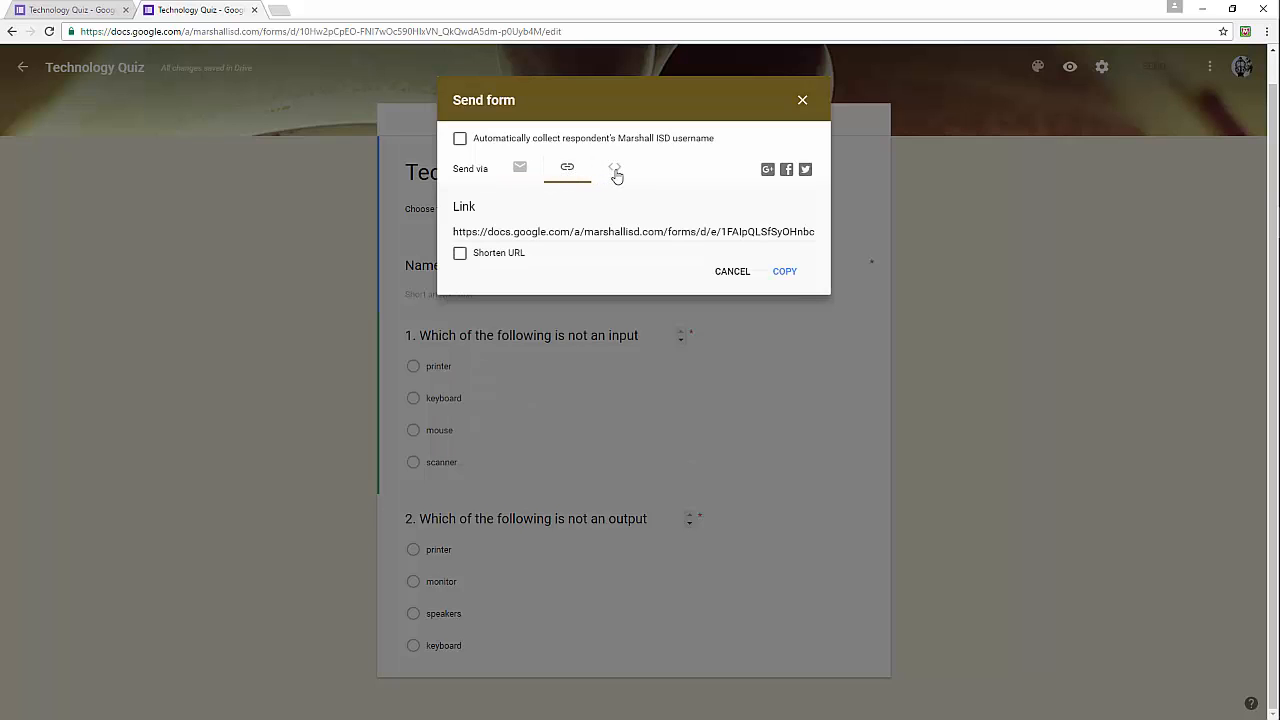
{"action": "left_click", "coordinate": [614, 170]}
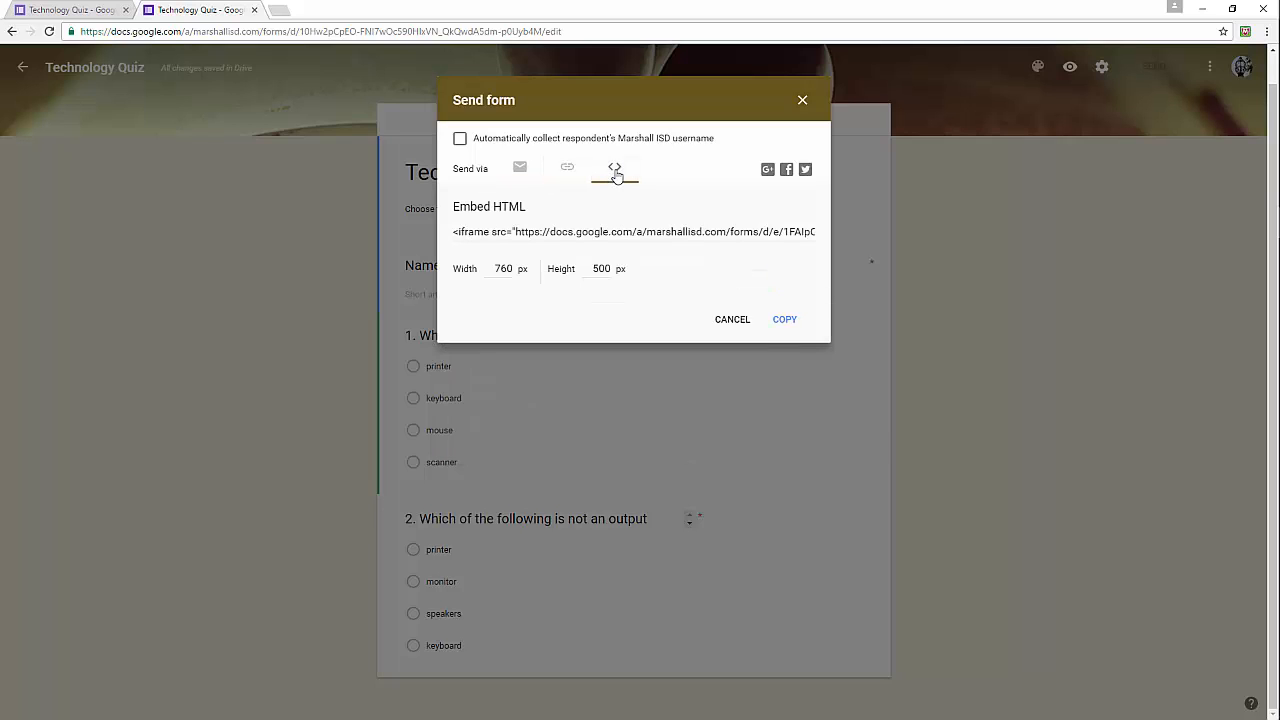
{"action": "left_click", "coordinate": [519, 170]}
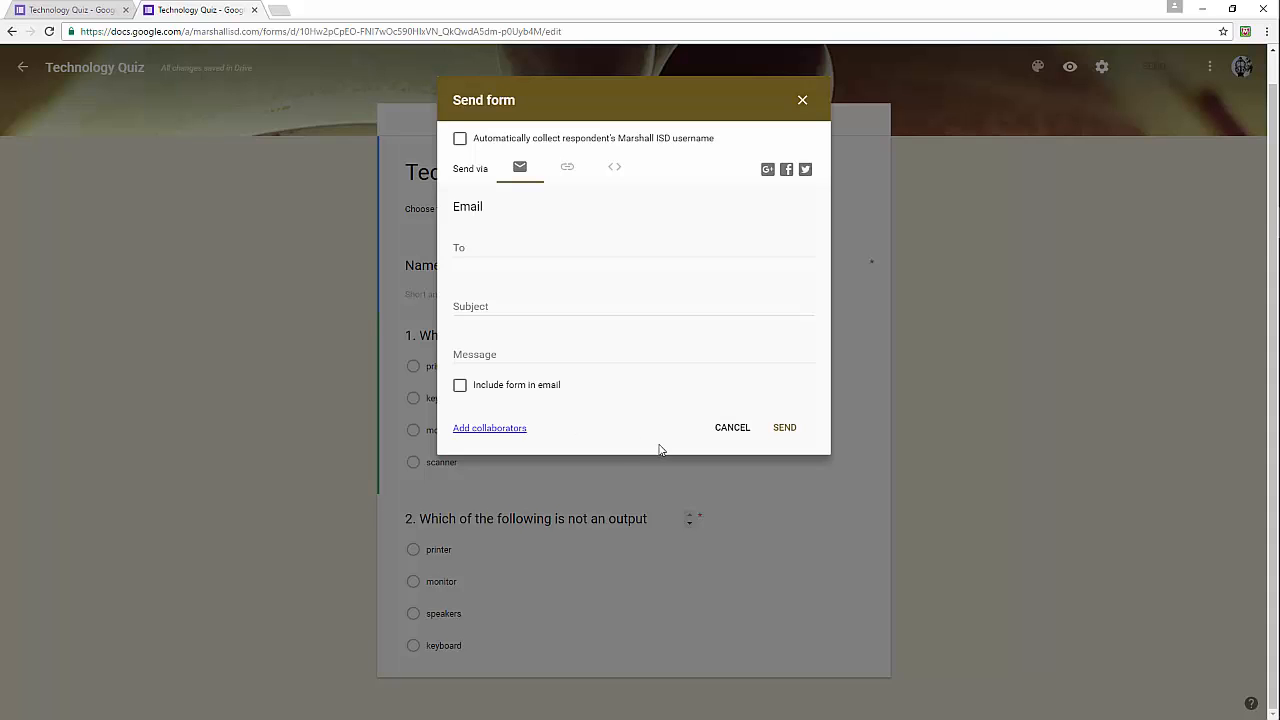
{"action": "left_click", "coordinate": [460, 386]}
{"action": "left_click", "coordinate": [804, 97]}
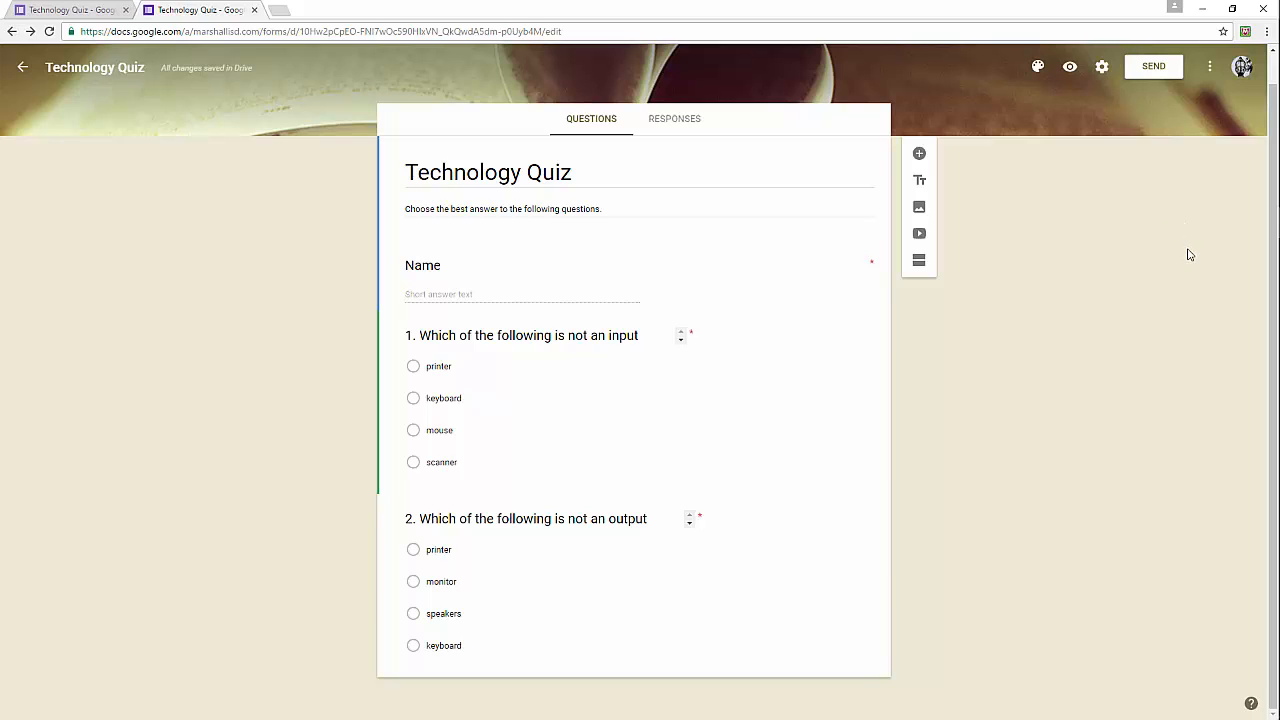
- Preview the quiz, submit a test response with a respondent name, printer for question 1 and keyboard for question 2, and view its score
{"action": "left_click", "coordinate": [1070, 72]}
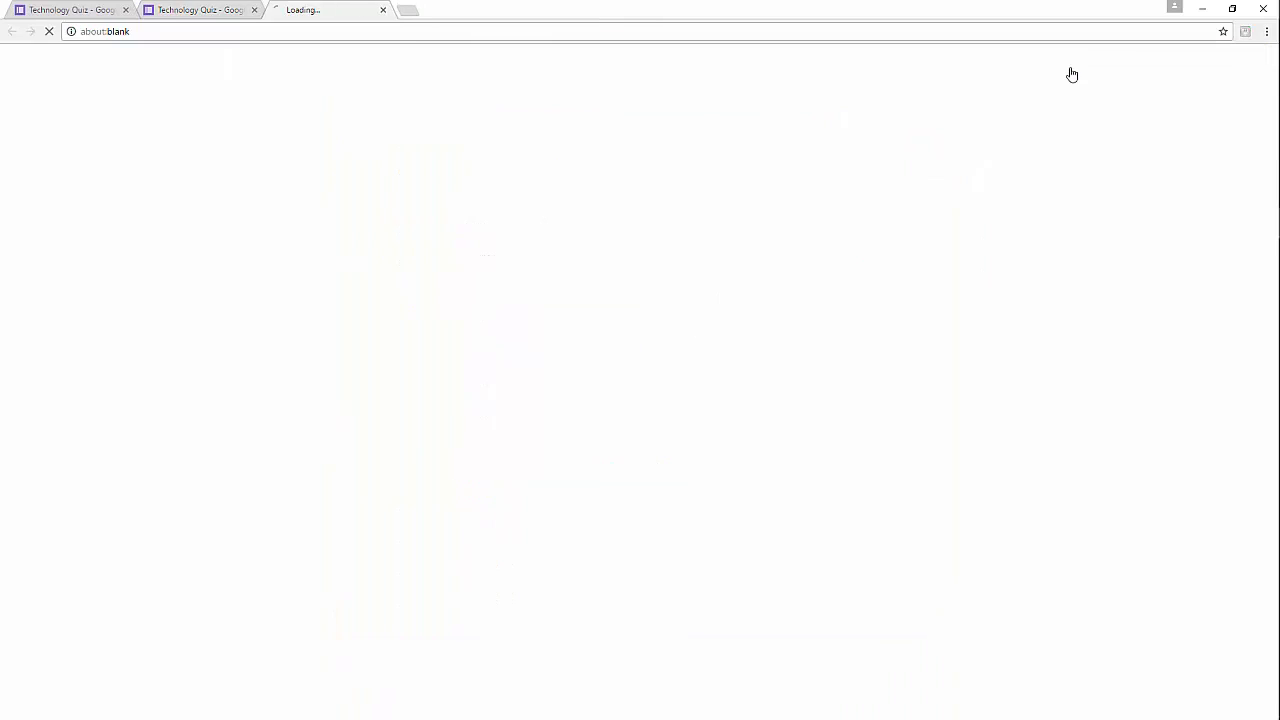
{"action": "scroll", "coordinate": [1035, 205], "scroll_direction": "down", "scroll_amount": 1}
{"action": "scroll", "coordinate": [1035, 205], "scroll_direction": "down", "scroll_amount": 2}
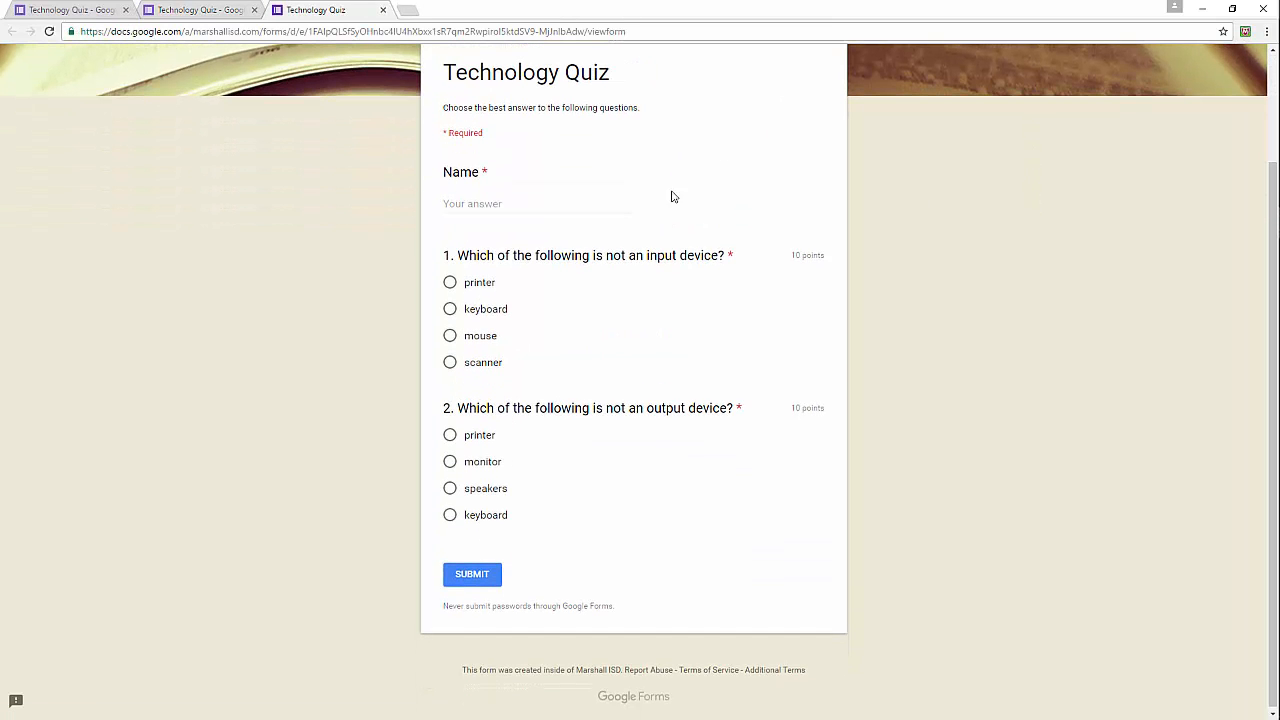
{"action": "left_click", "coordinate": [529, 206]}
{"action": "type", "text": "s"}
{"action": "left_click", "coordinate": [450, 282]}
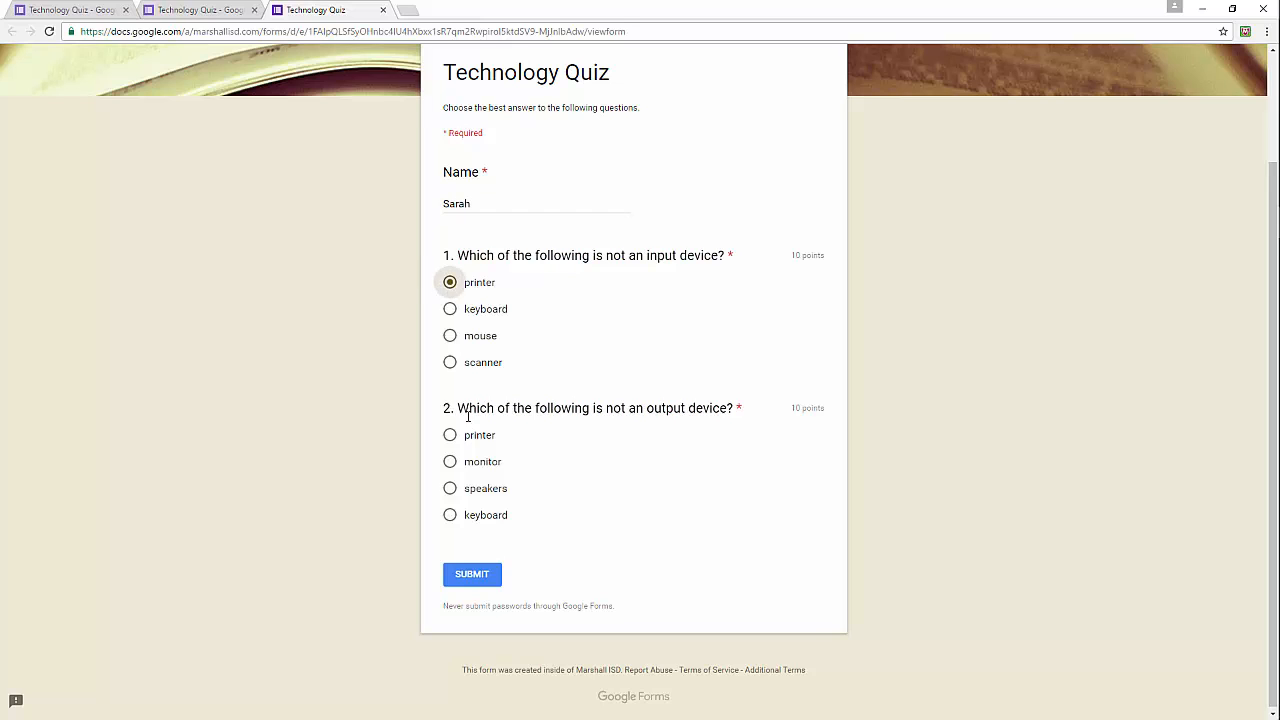
{"action": "left_click", "coordinate": [450, 517]}
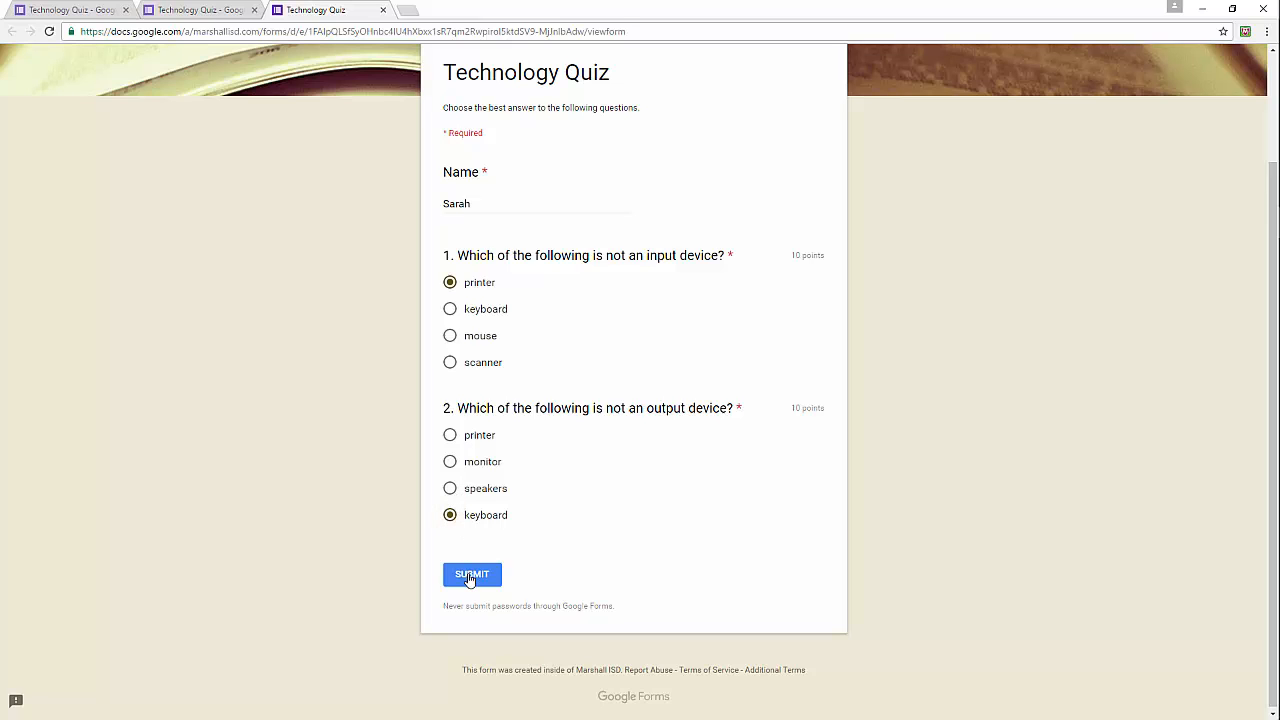
{"action": "left_click", "coordinate": [469, 576]}
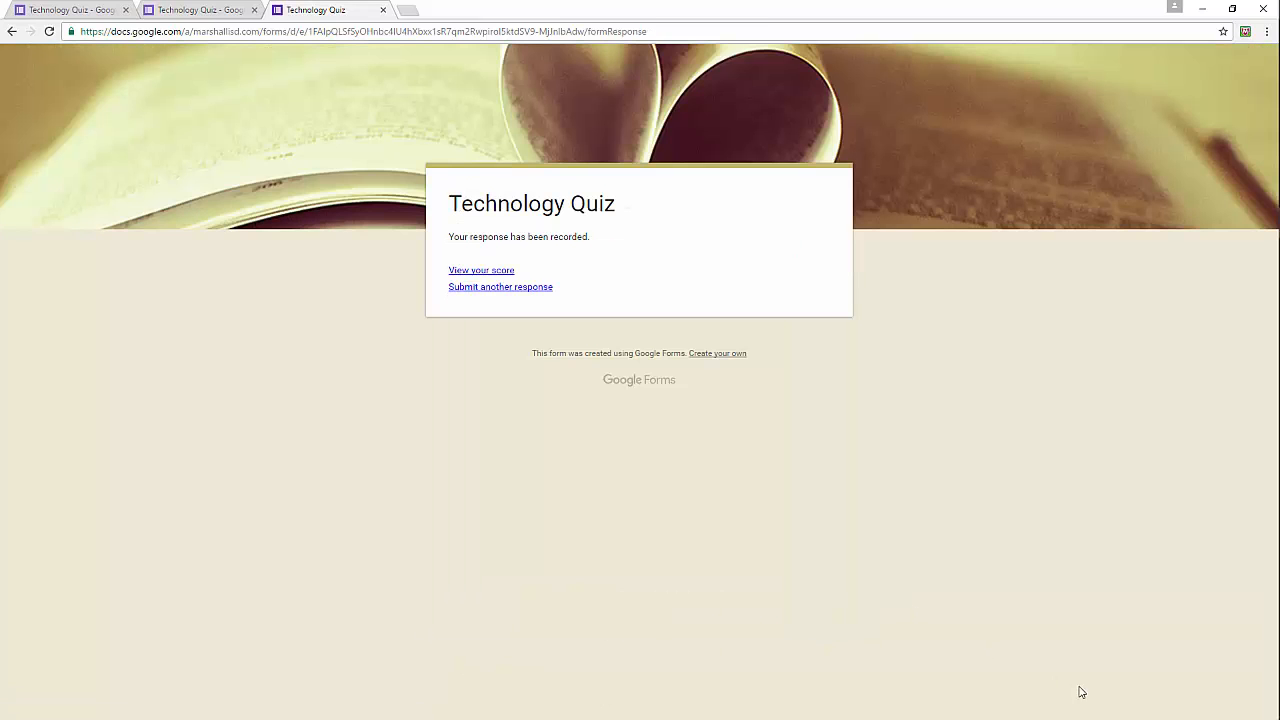
{"action": "left_click", "coordinate": [480, 272]}
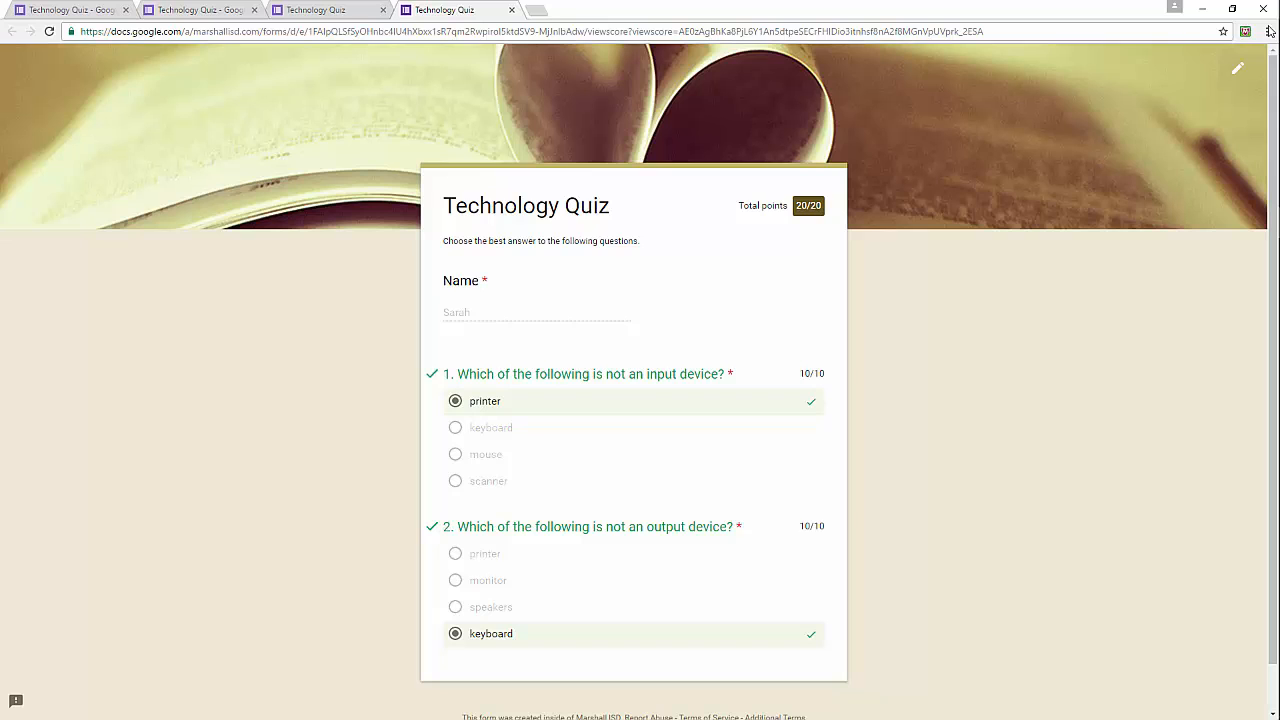
- Reopen the quiz preview from the form editor and submit a second response with another respondent name, answering keyboard to both questions
{"action": "left_click", "coordinate": [1237, 72]}
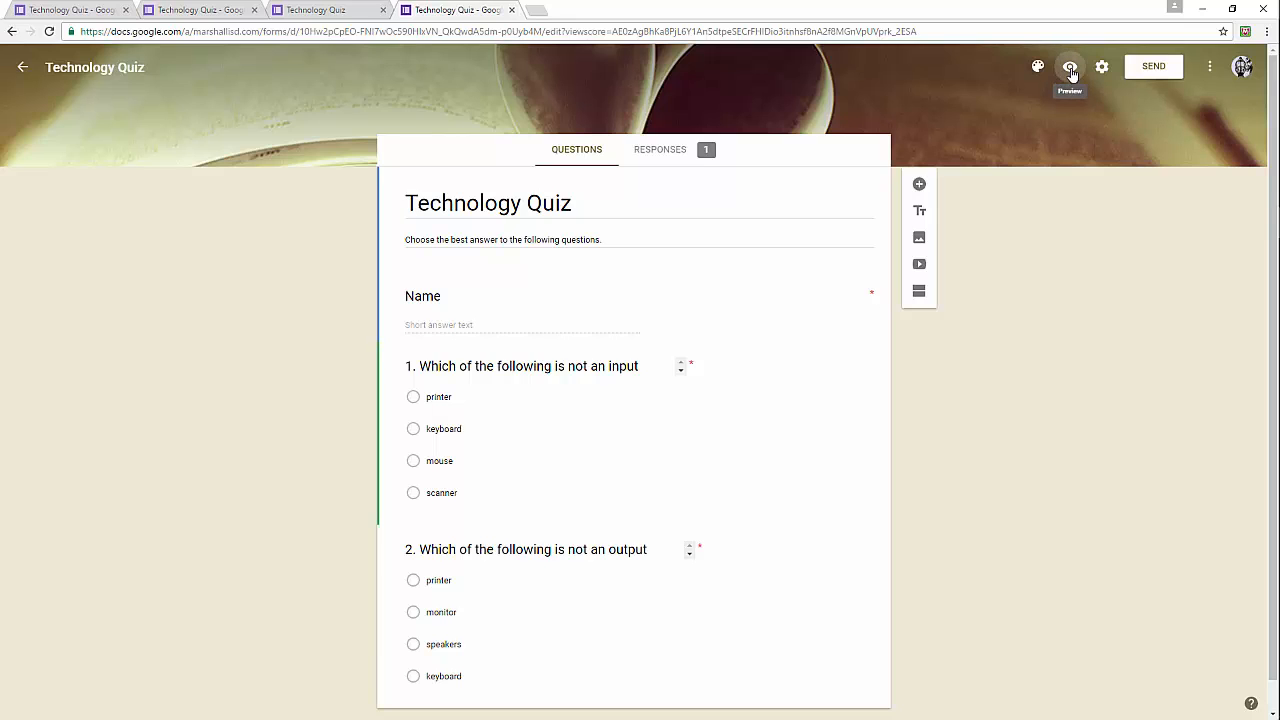
{"action": "left_click", "coordinate": [1070, 67]}
{"action": "left_click", "coordinate": [499, 340]}
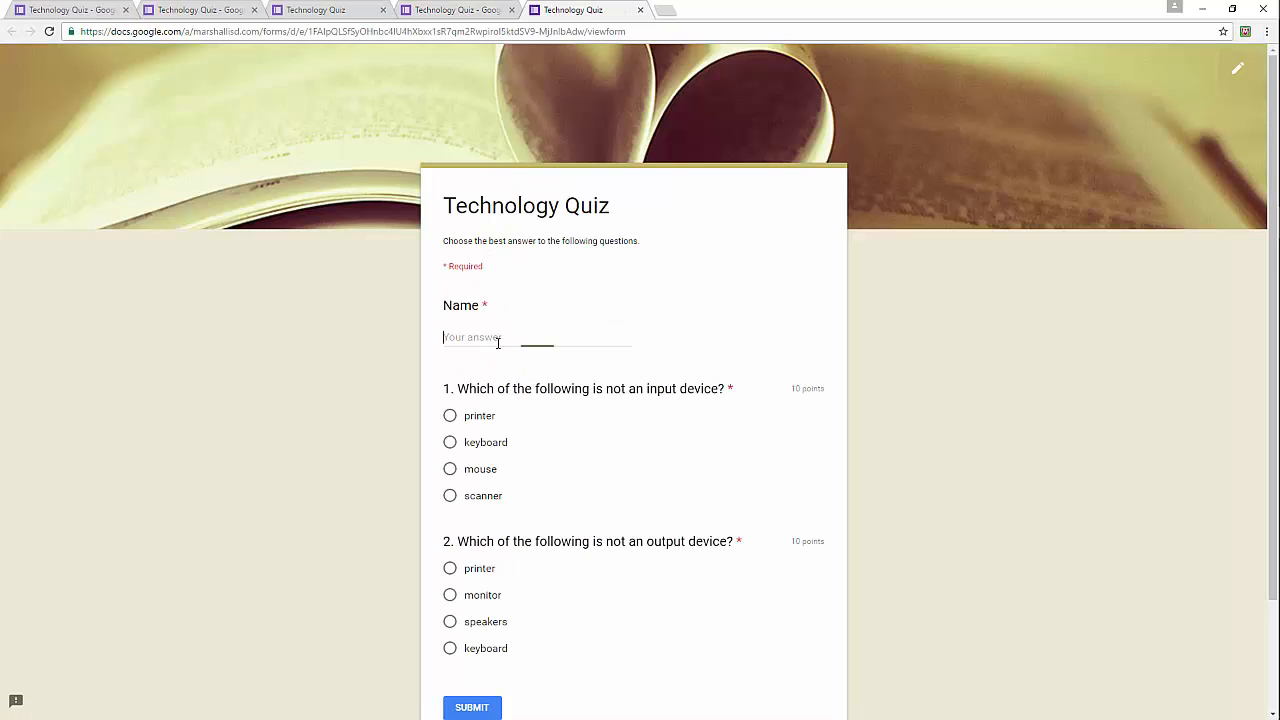
{"action": "type", "text": "Bill"}
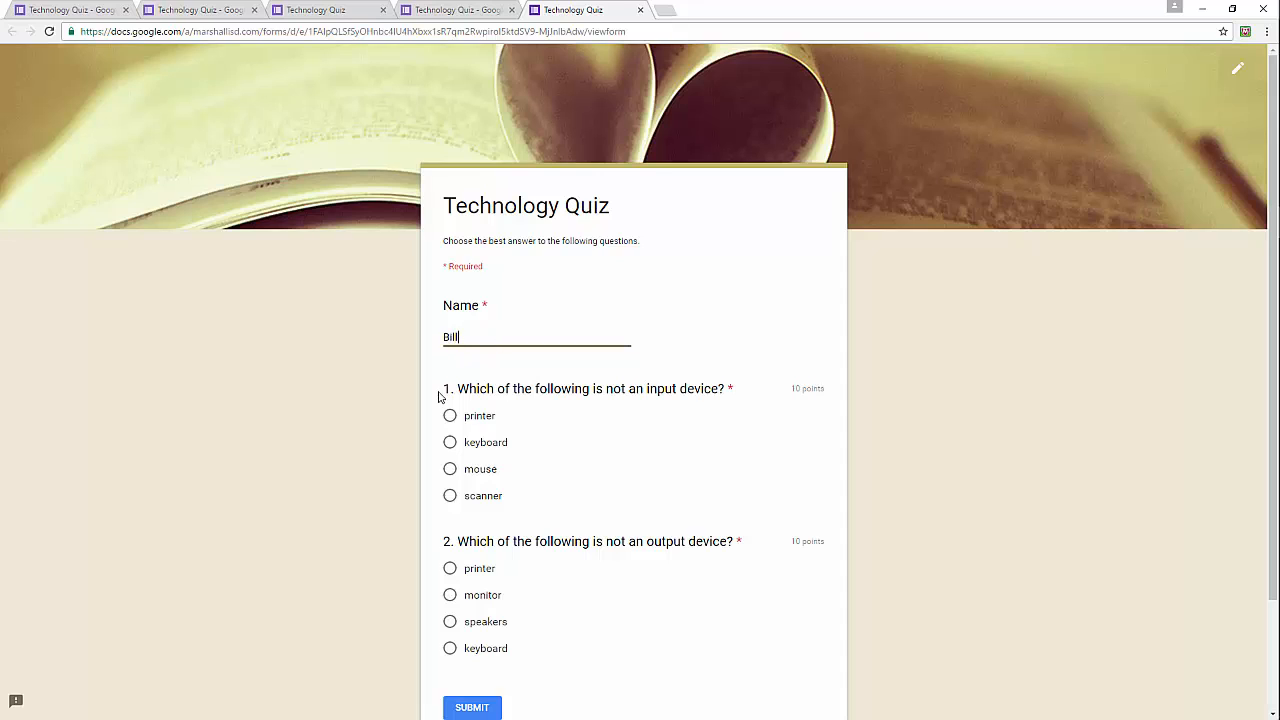
{"action": "left_click", "coordinate": [450, 442]}
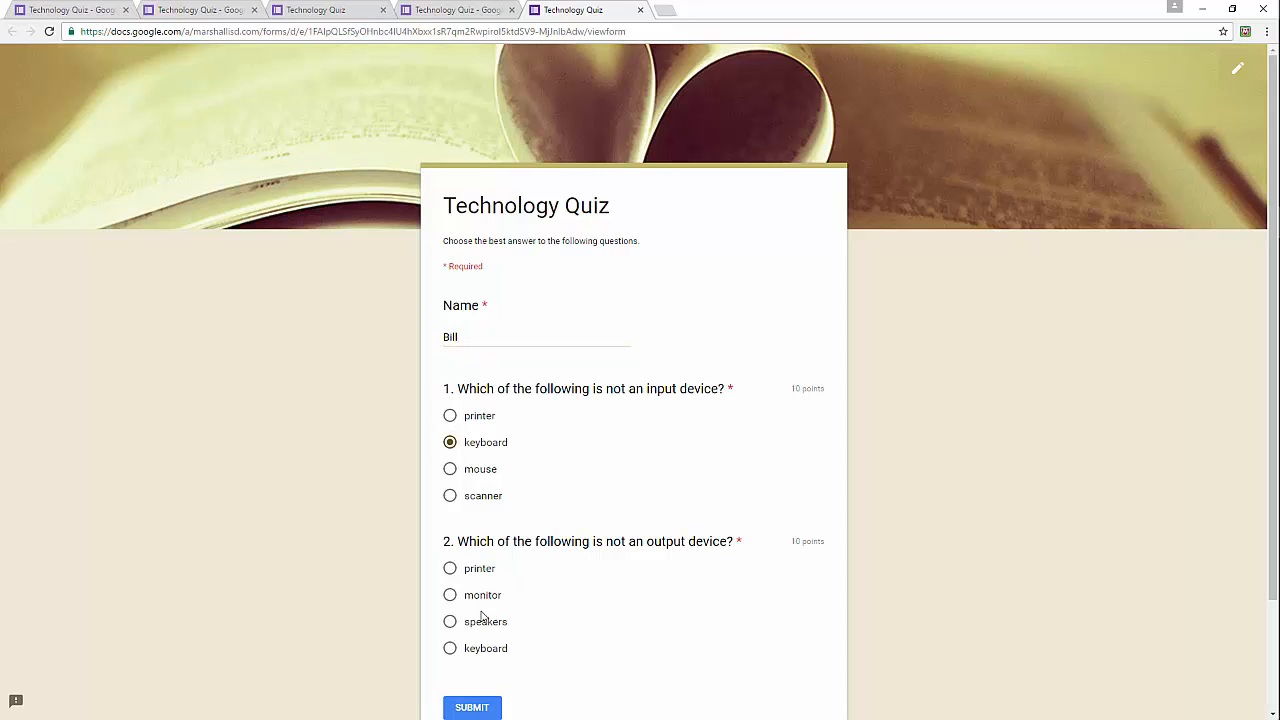
{"action": "left_click", "coordinate": [450, 648]}
{"action": "left_click", "coordinate": [488, 708]}
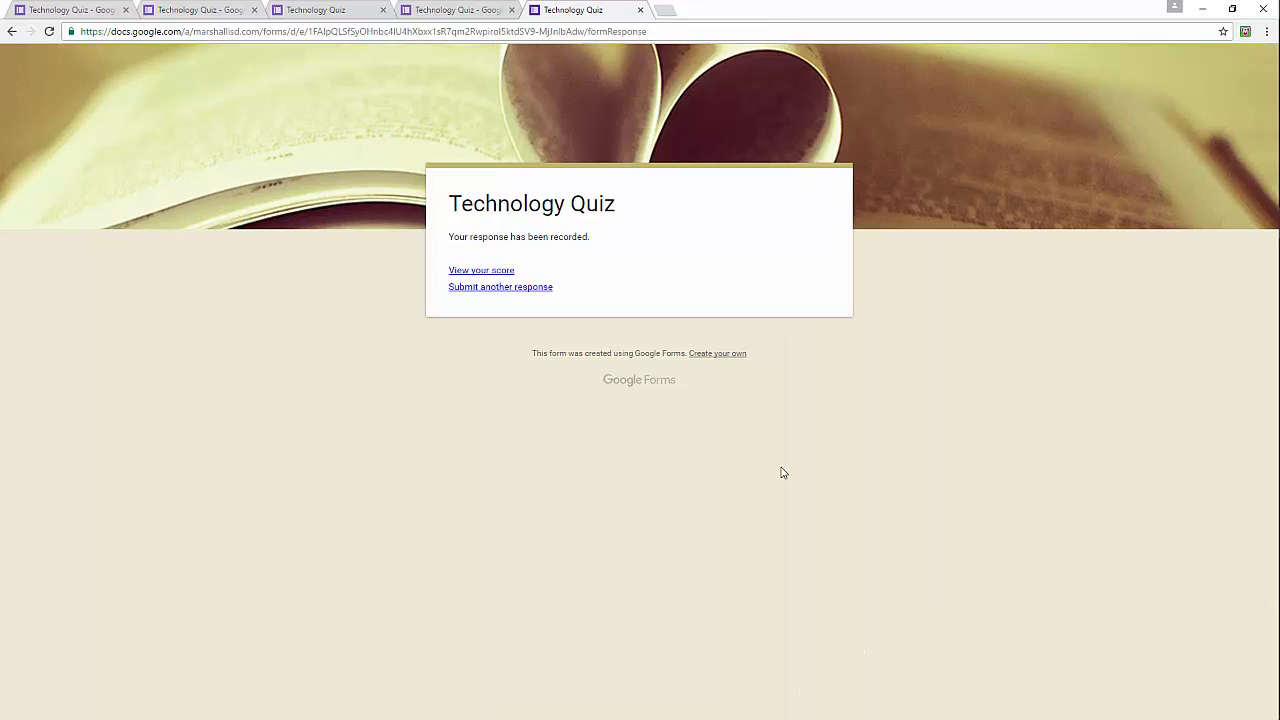
- Review the score and marked answers of the second response, and return to editing the form
{"action": "left_click", "coordinate": [502, 276]}
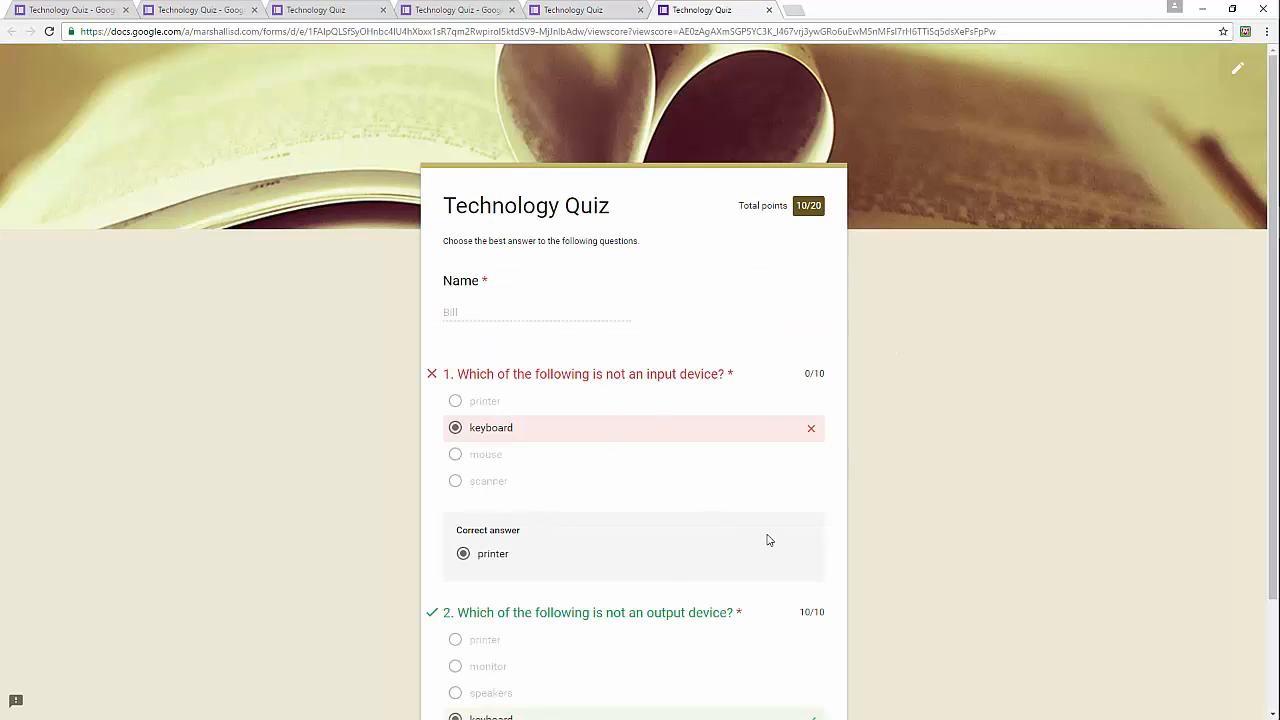
{"action": "scroll", "coordinate": [575, 541], "scroll_direction": "down", "scroll_amount": 2}
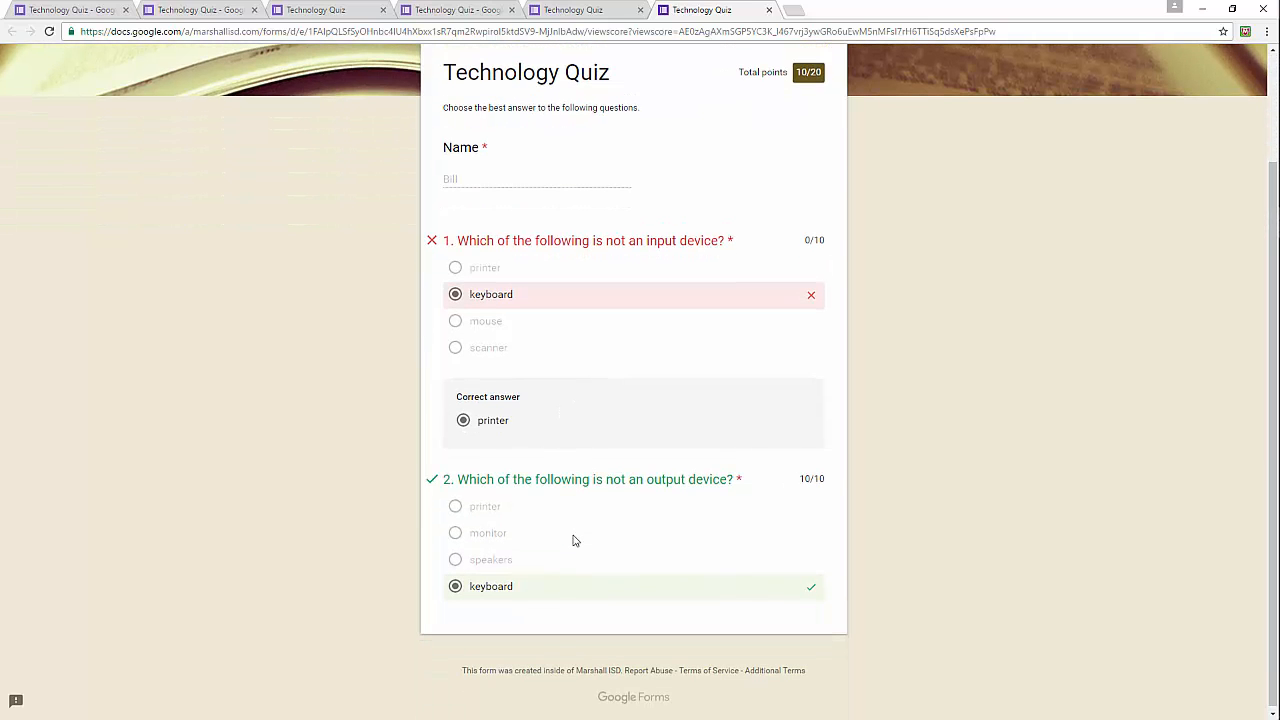
{"action": "scroll", "coordinate": [650, 517], "scroll_direction": "up", "scroll_amount": 2}
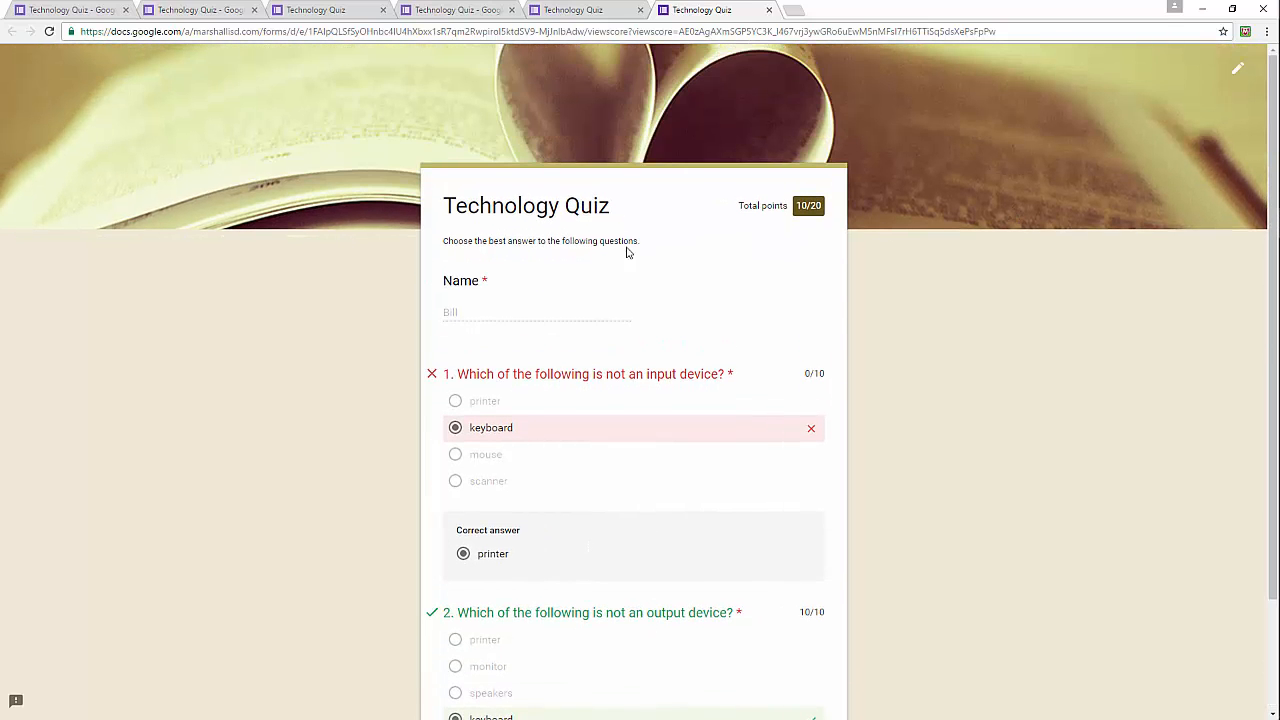
{"action": "left_click", "coordinate": [1237, 70]}
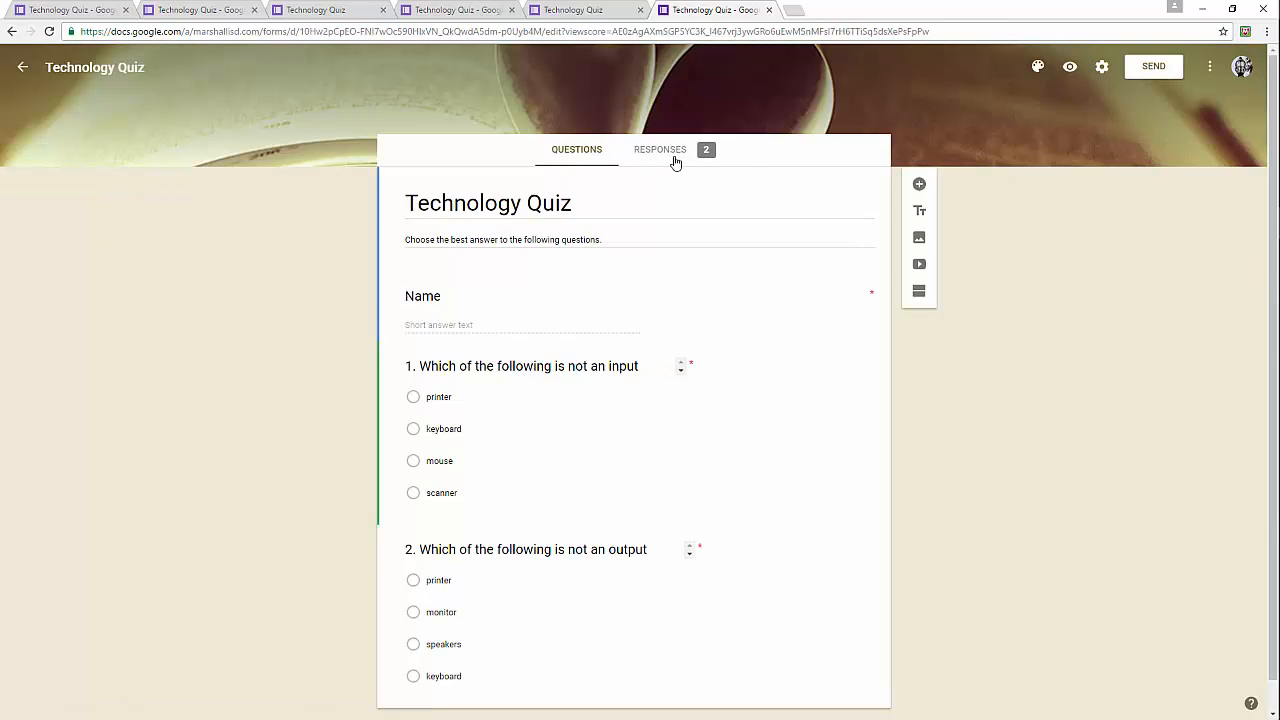
- Examine the response summary, including the score insights, points distribution, respondent names and answer charts for both questions
{"action": "left_click", "coordinate": [675, 160]}
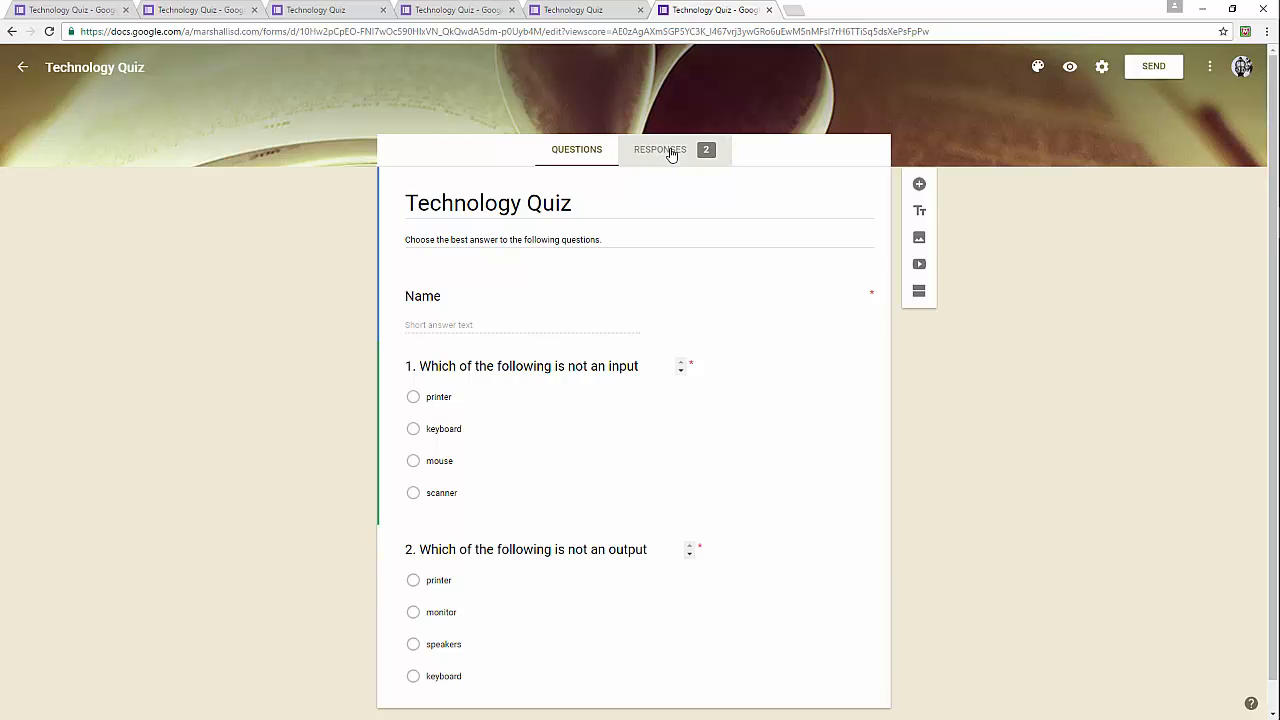
{"action": "scroll", "coordinate": [794, 300], "scroll_direction": "down", "scroll_amount": 2}
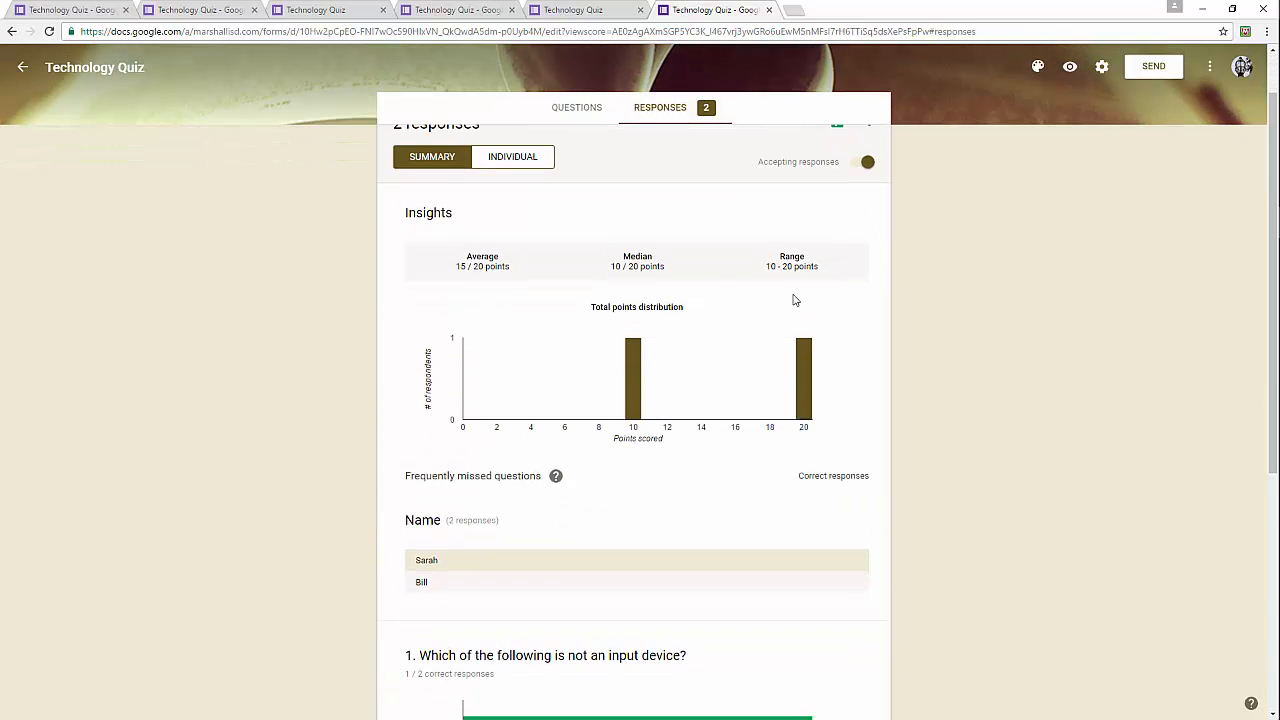
{"action": "scroll", "coordinate": [794, 300], "scroll_direction": "up", "scroll_amount": 1}
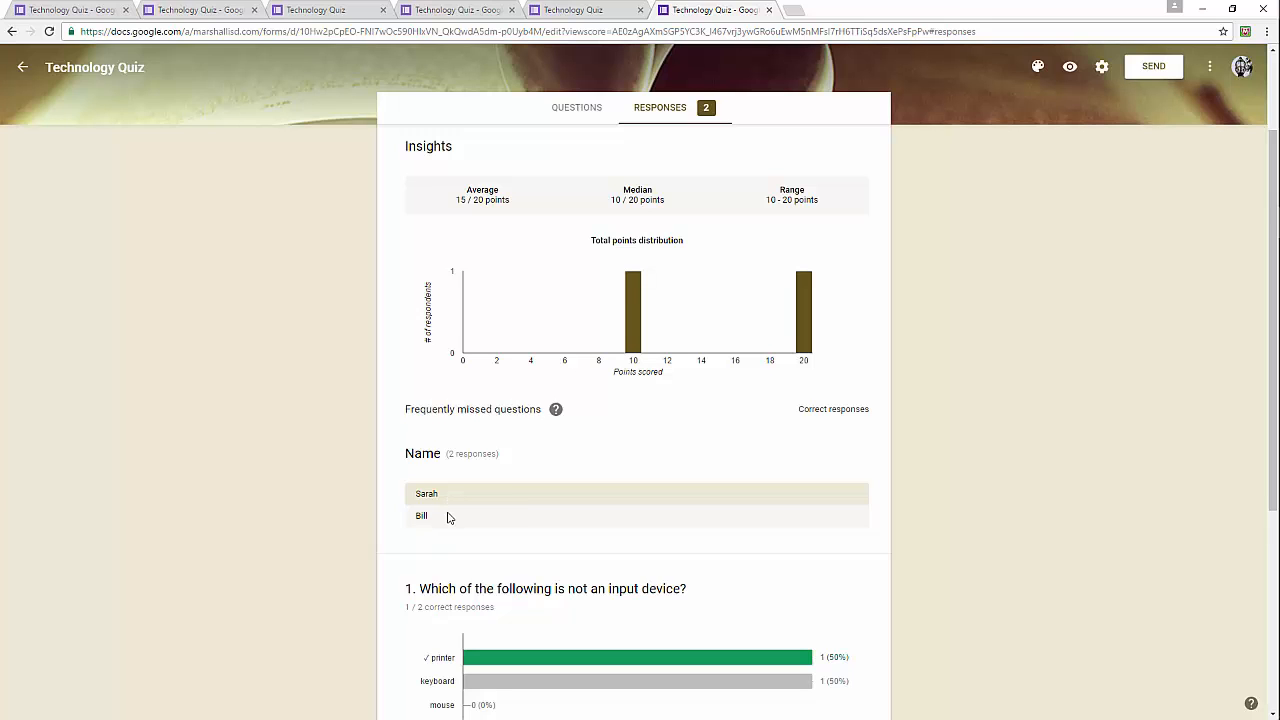
{"action": "scroll", "coordinate": [448, 517], "scroll_direction": "down", "scroll_amount": 3}
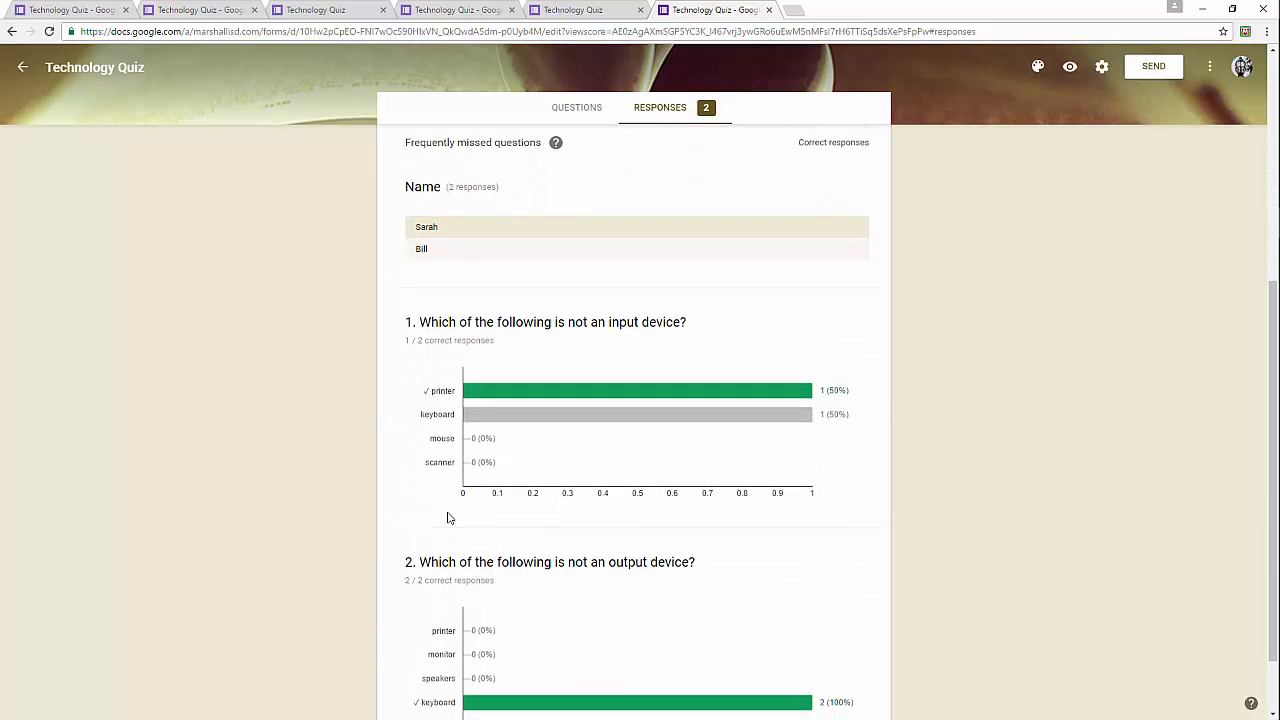
{"action": "mouse_move", "coordinate": [477, 398]}
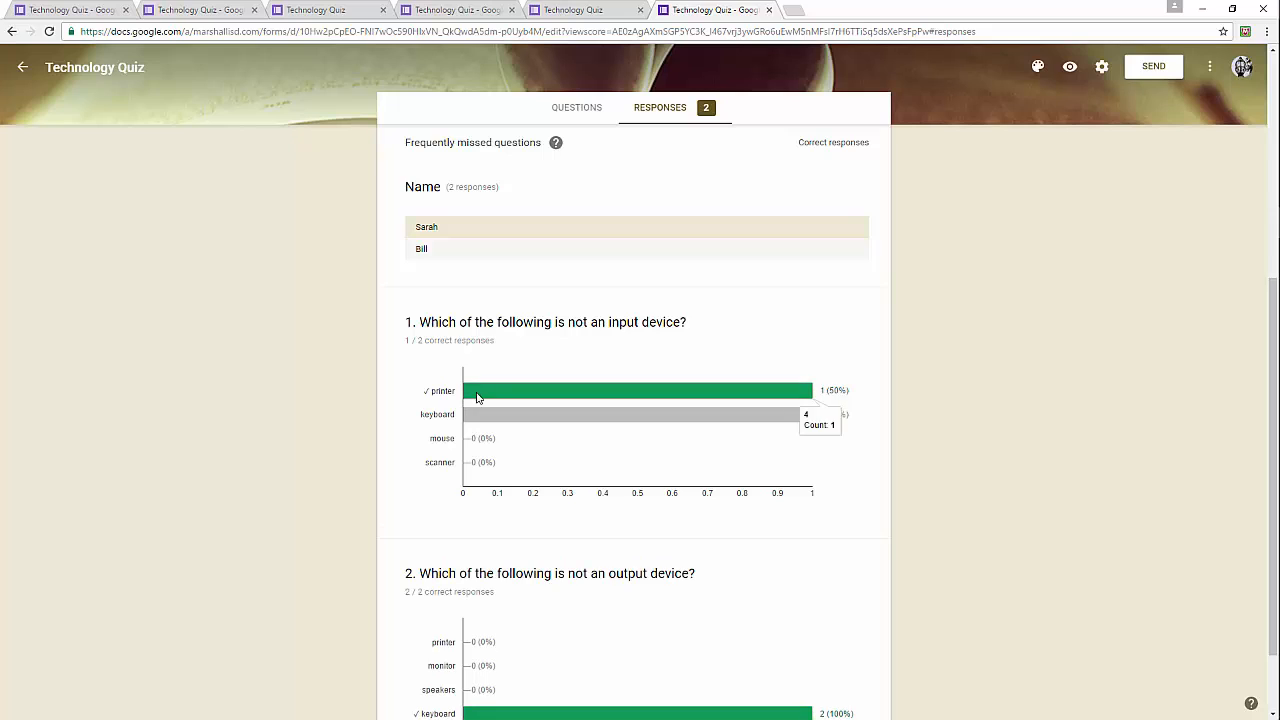
{"action": "mouse_move", "coordinate": [494, 419]}
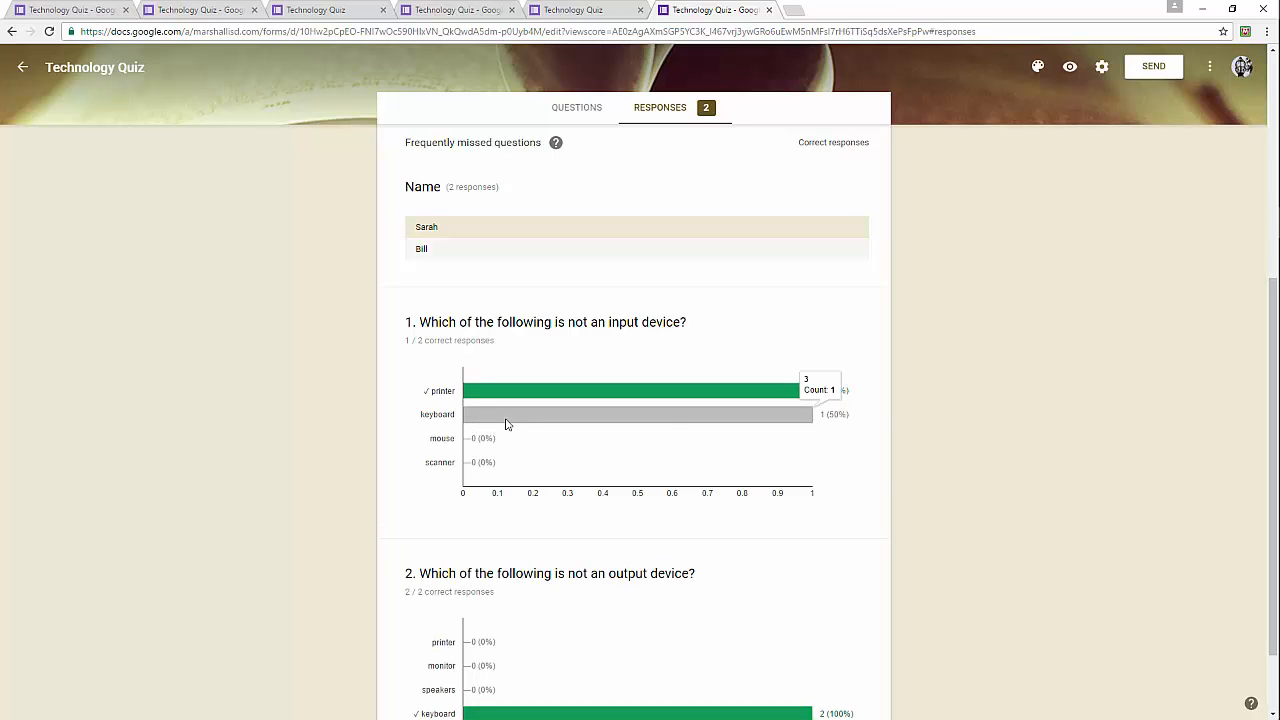
{"action": "mouse_move", "coordinate": [517, 401]}
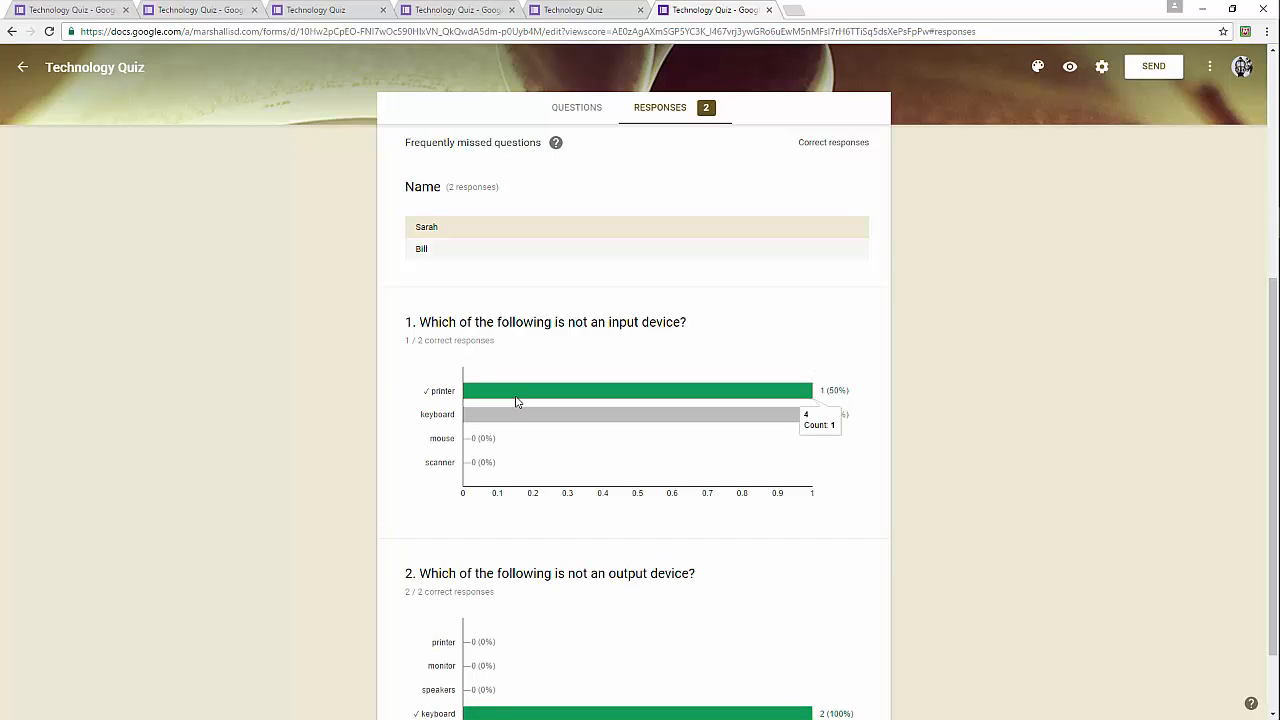
{"action": "scroll", "coordinate": [519, 416], "scroll_direction": "down", "scroll_amount": 1}
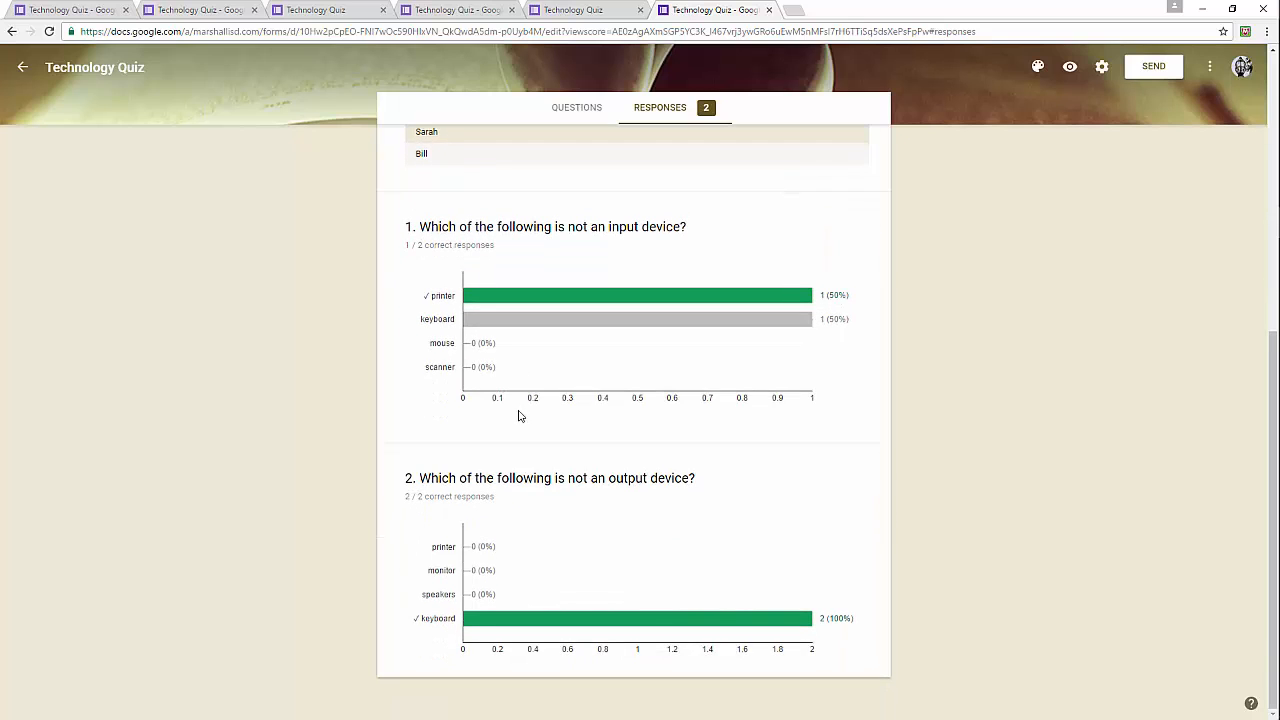
{"action": "scroll", "coordinate": [519, 416], "scroll_direction": "up", "scroll_amount": 1}
{"action": "scroll", "coordinate": [519, 416], "scroll_direction": "up", "scroll_amount": 4}
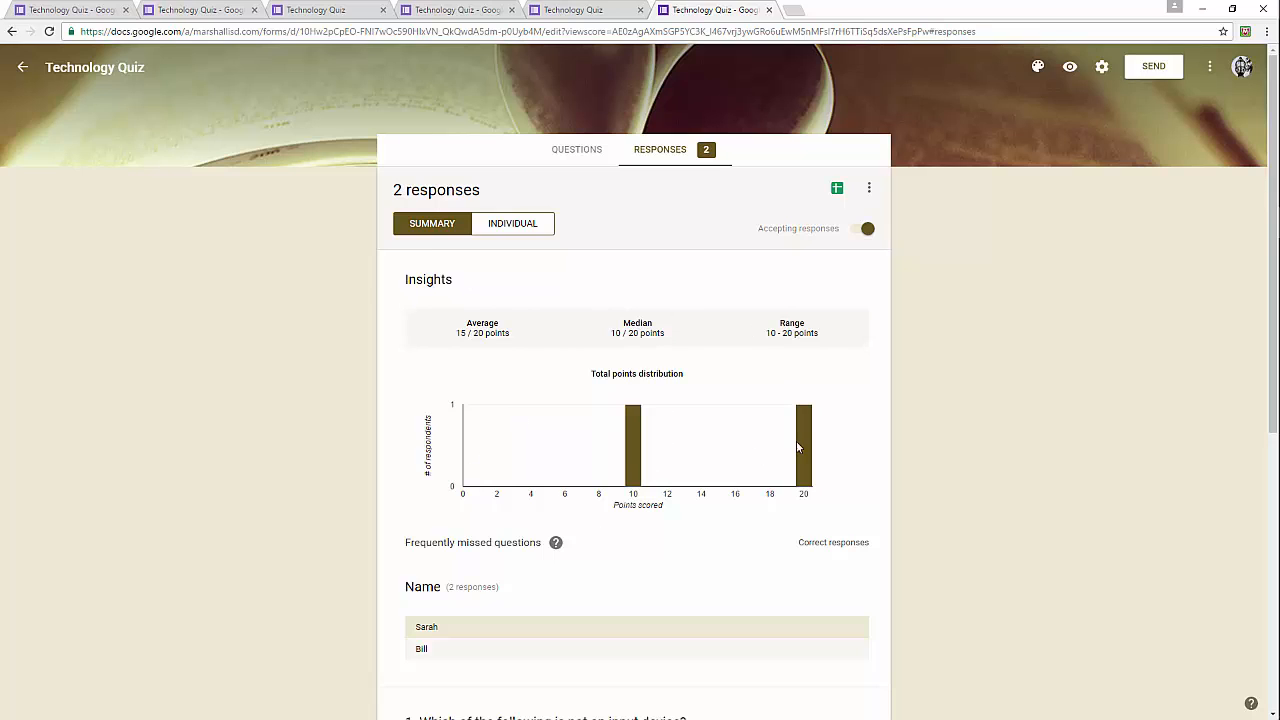
- Set a new spreadsheet named Technology Quiz (Responses) as the form's response destination and open it
{"action": "right_click", "coordinate": [870, 192]}
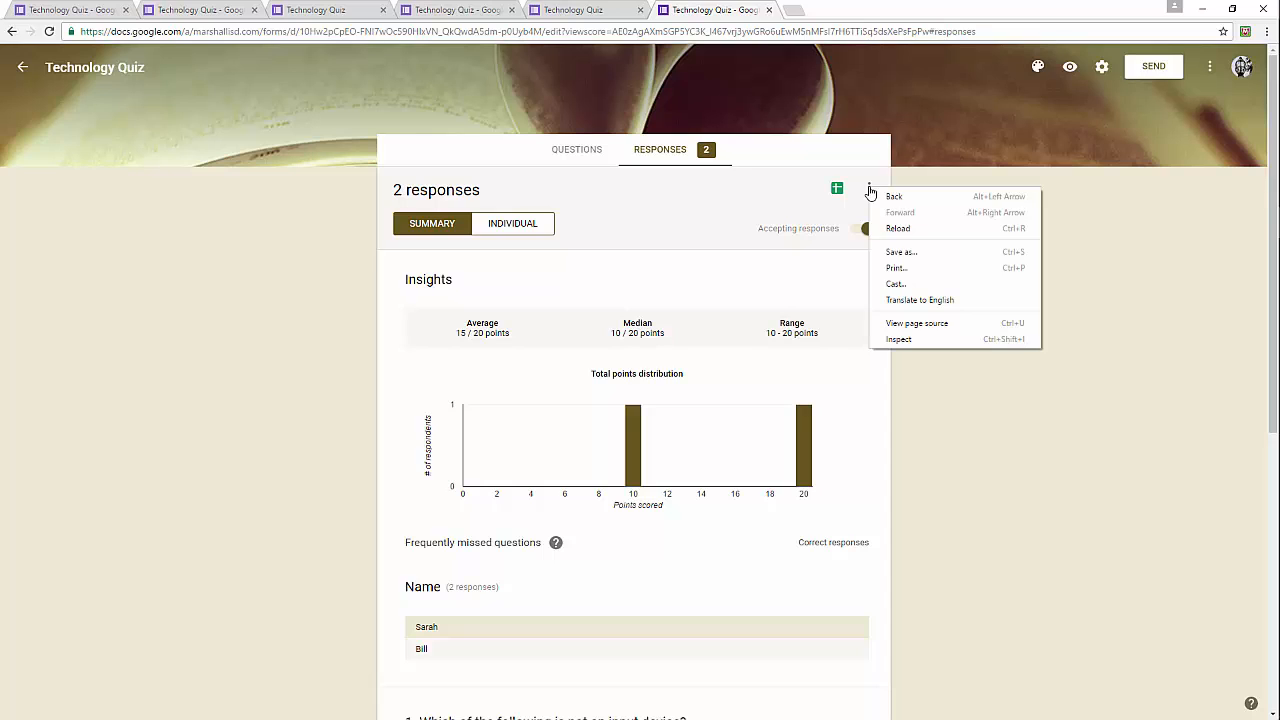
{"action": "left_click", "coordinate": [870, 192]}
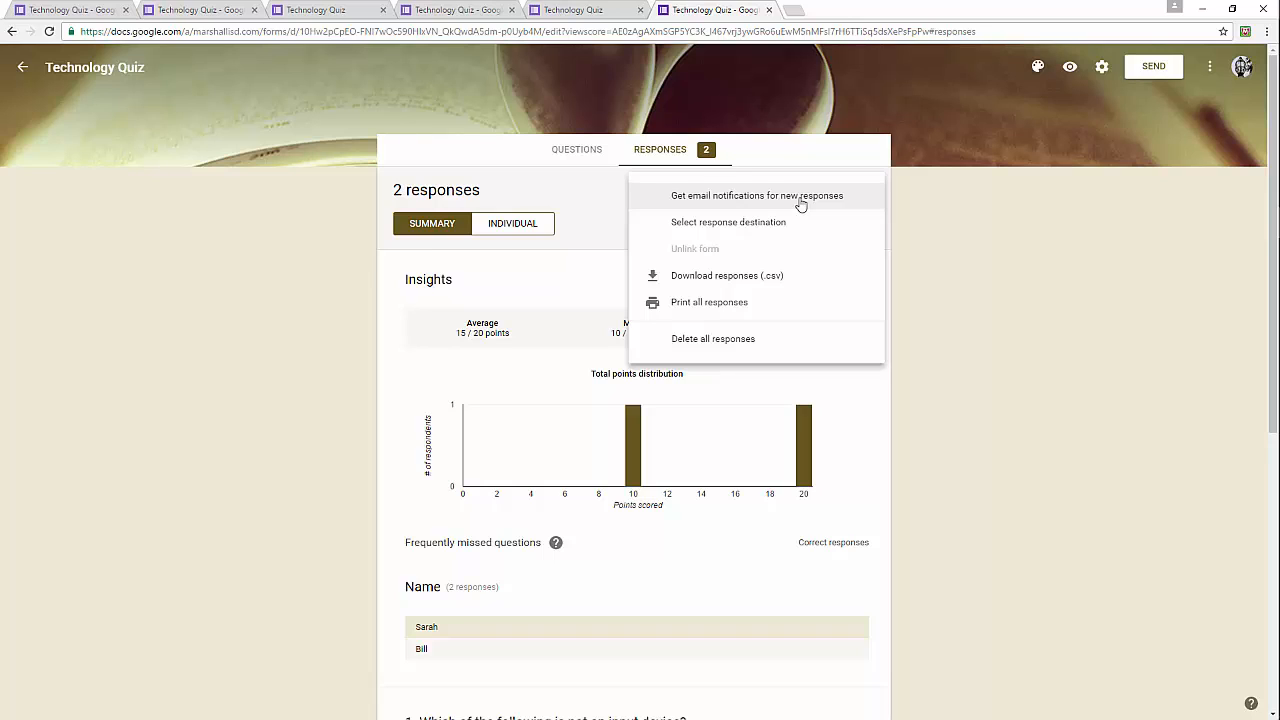
{"action": "left_click", "coordinate": [733, 229]}
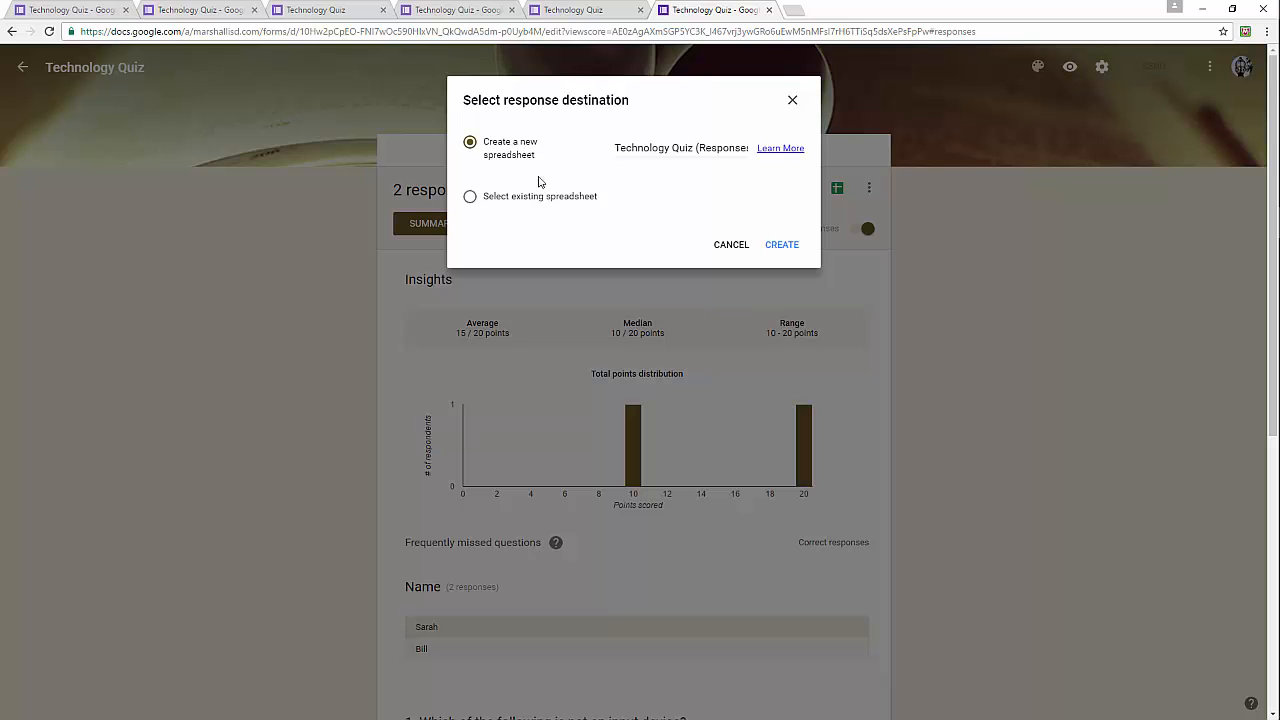
{"action": "left_click", "coordinate": [782, 249]}
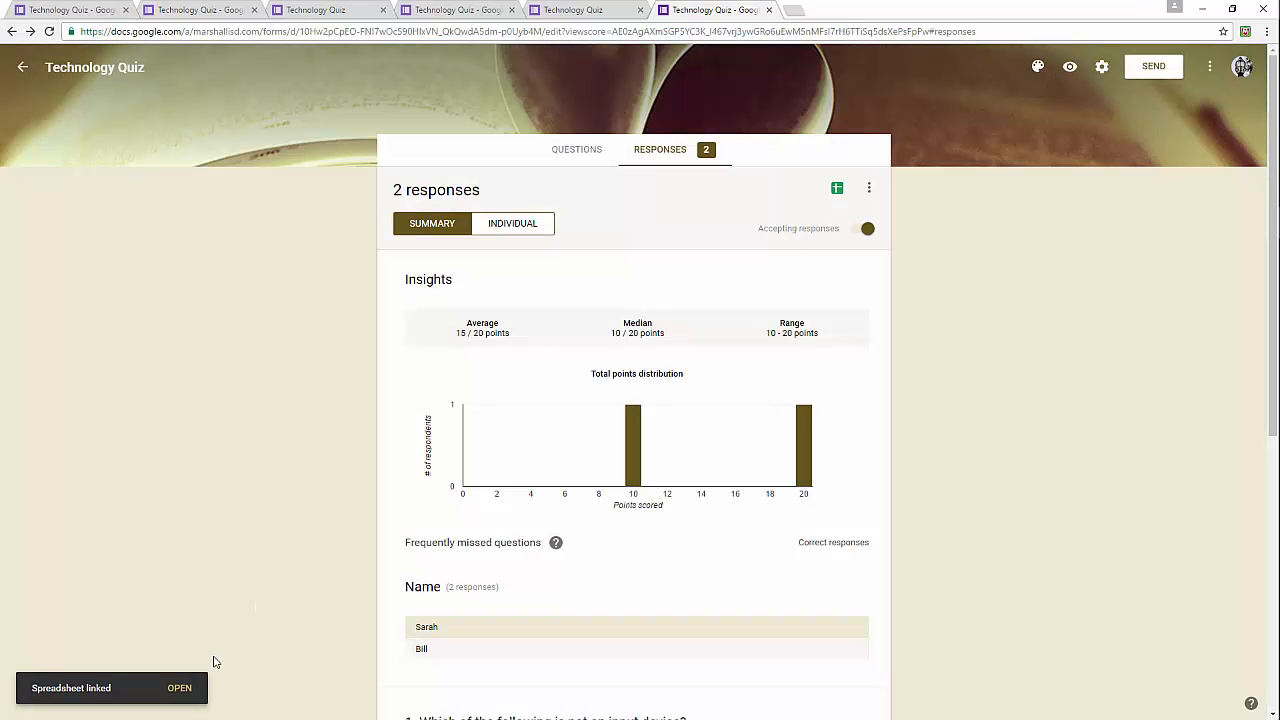
{"action": "left_click", "coordinate": [185, 693]}
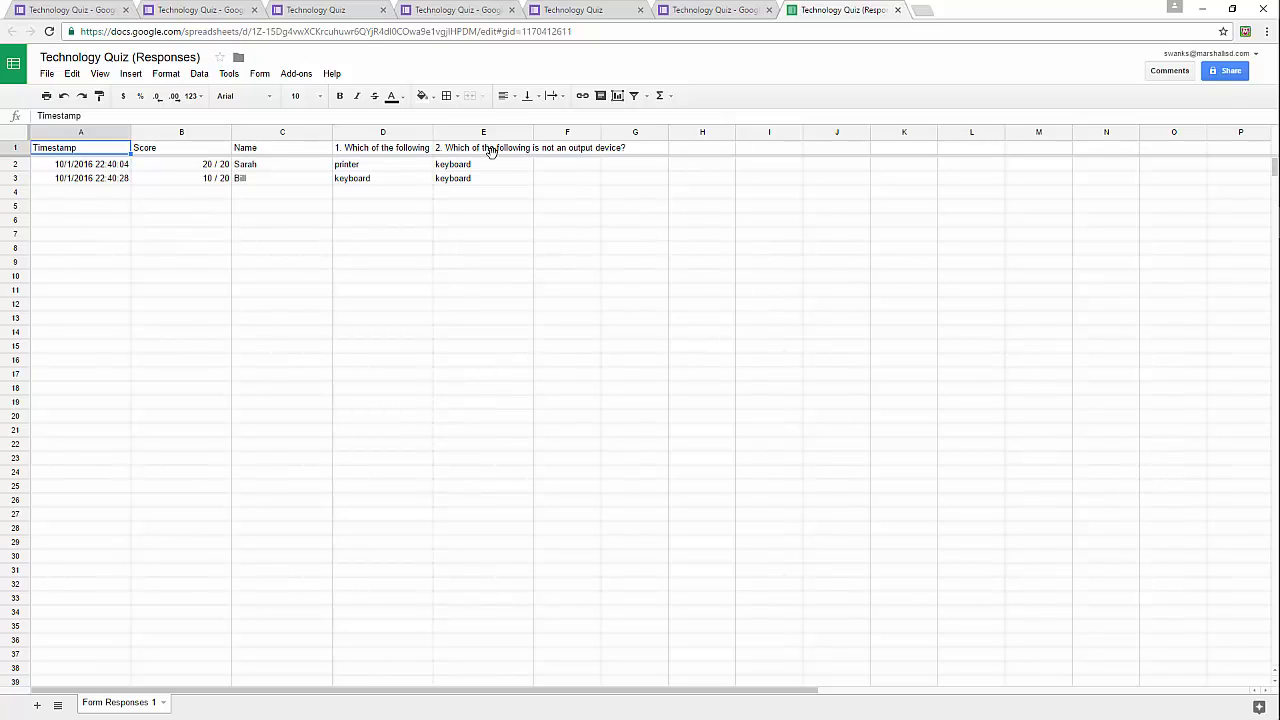
- Switch back from the response spreadsheet to the form and open a new preview of the quiz
{"action": "left_click", "coordinate": [729, 11]}
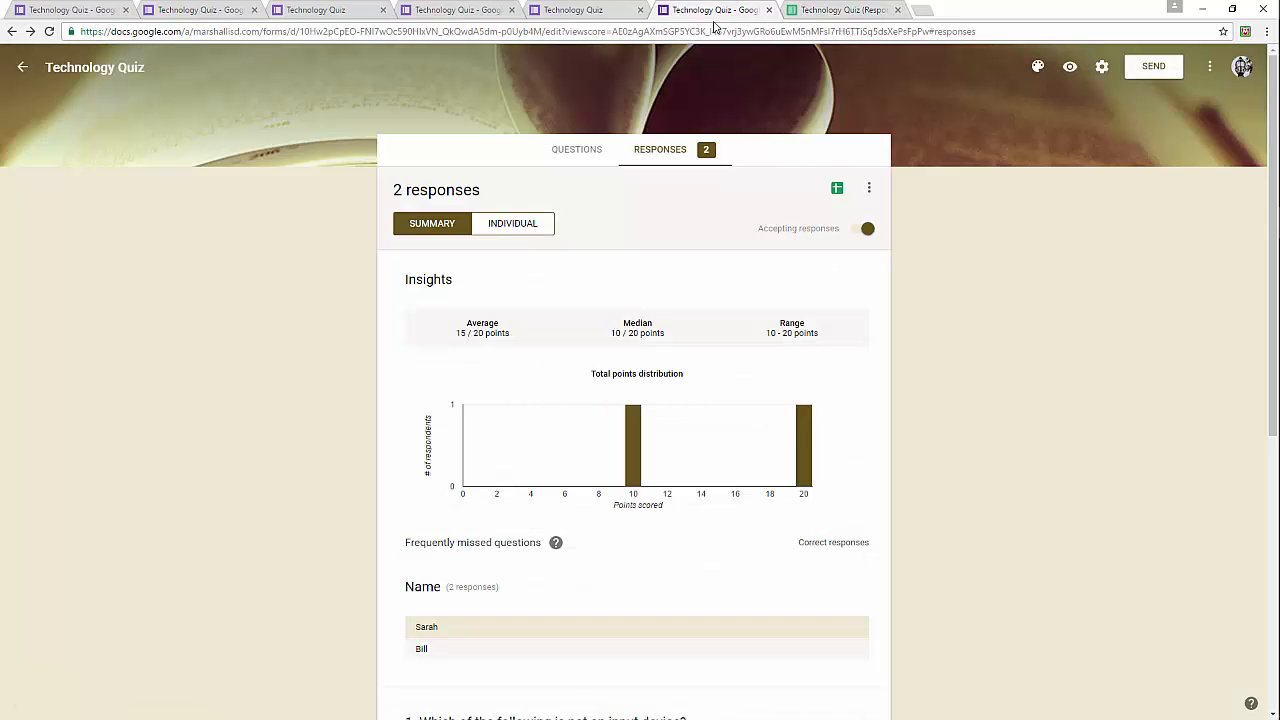
{"action": "left_click", "coordinate": [1070, 70]}
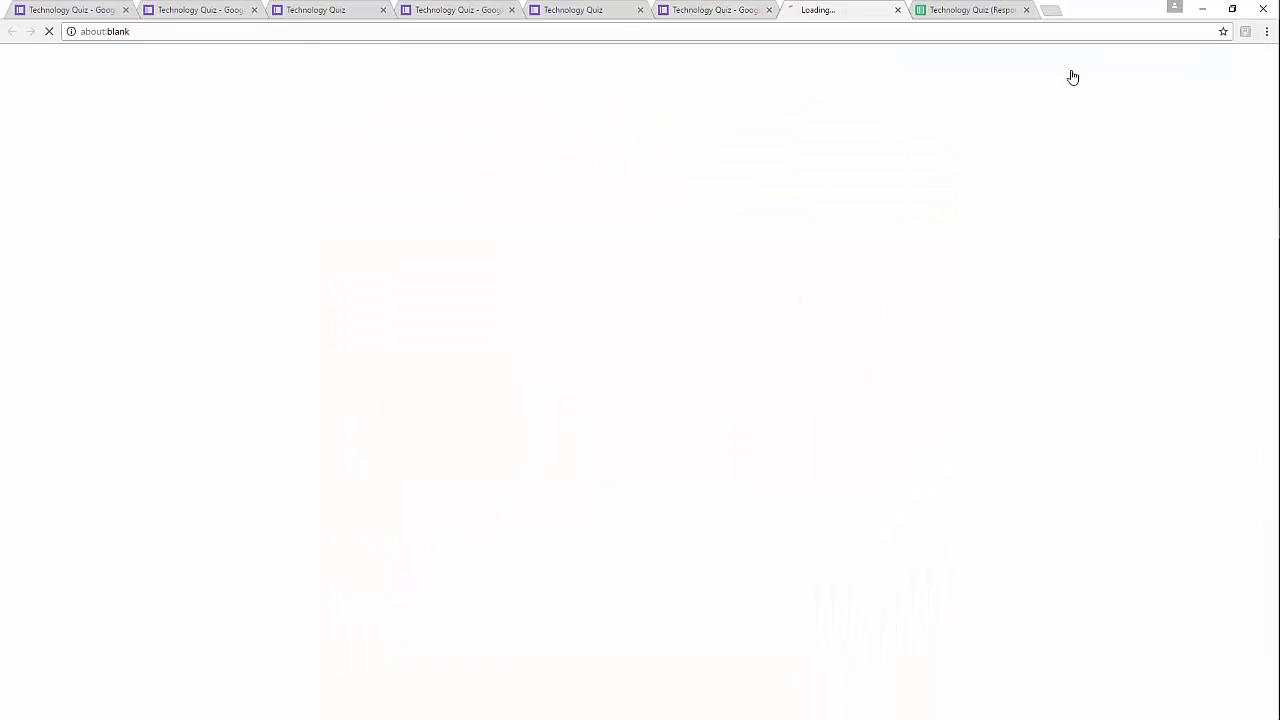